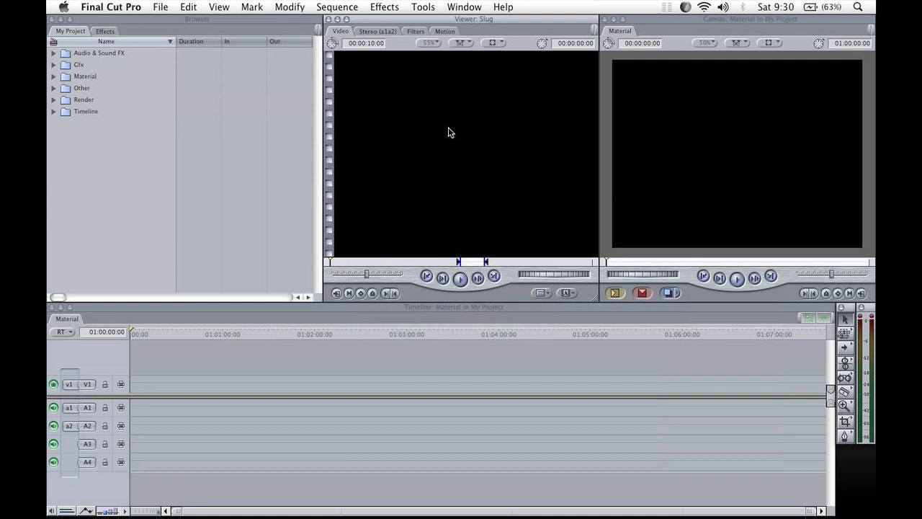
Step: Move the Material sequence's playhead to 01:00:47:20
{"action": "left_click", "coordinate": [729, 156]}
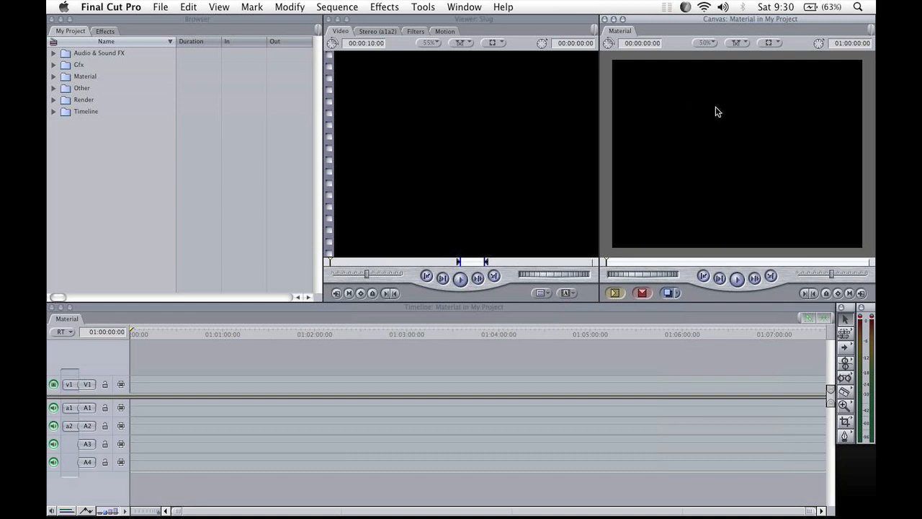
{"action": "left_click", "coordinate": [368, 349]}
{"action": "left_click_drag", "start_coordinate": [287, 334], "coordinate": [204, 334]}
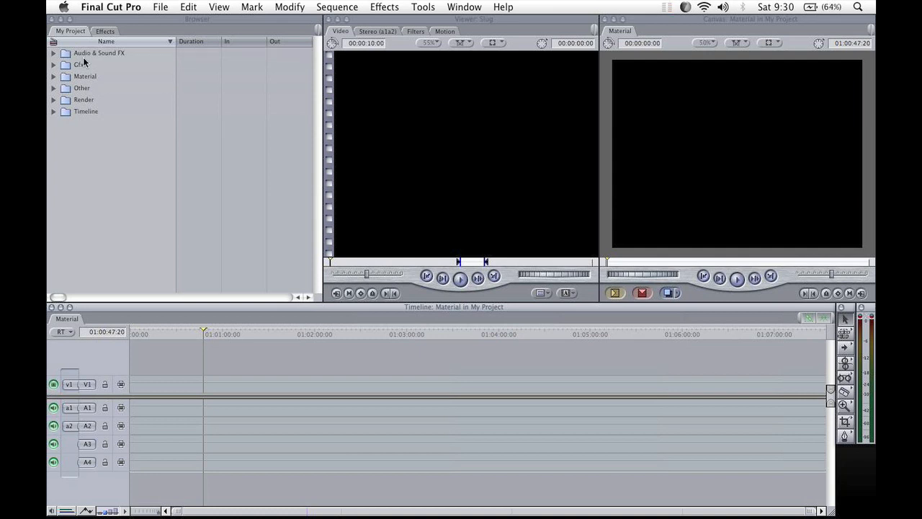
Step: Import the 10bit folder from the Postproduction Reel folder into the Material bin
{"action": "left_click", "coordinate": [108, 153]}
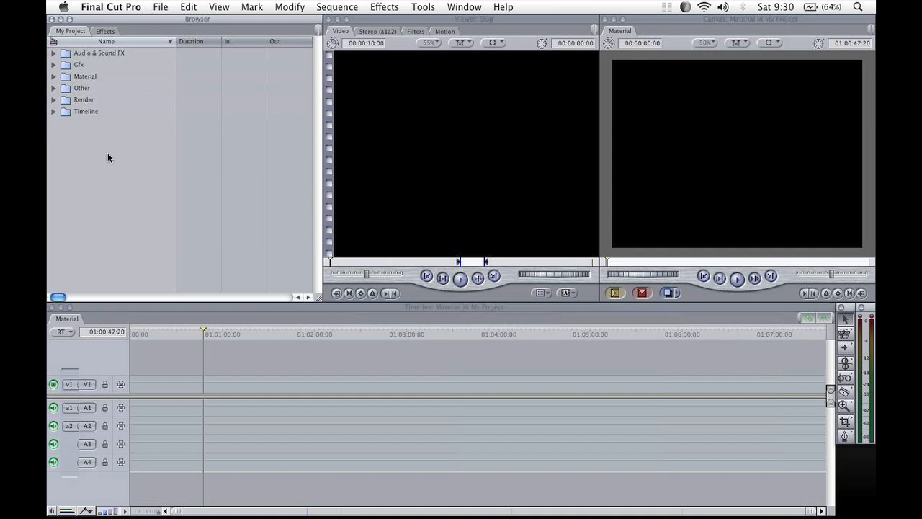
{"action": "left_click", "coordinate": [64, 78]}
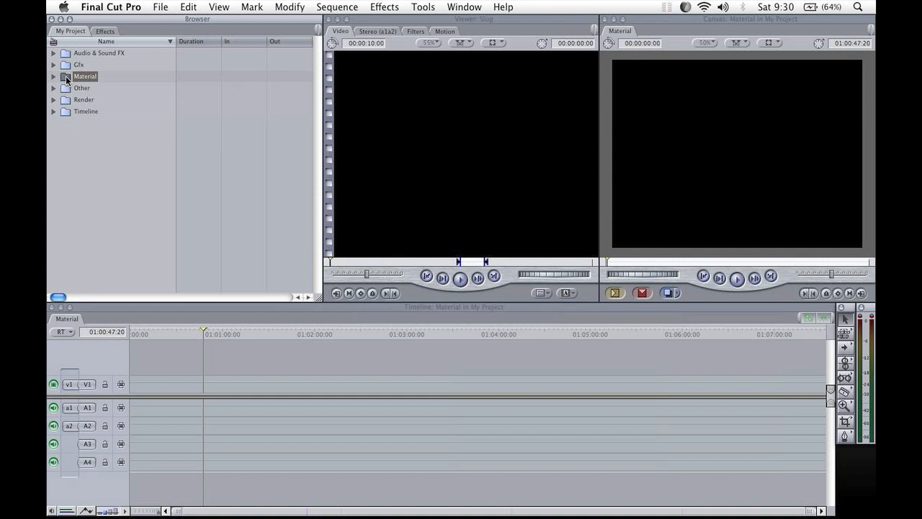
{"action": "right_click", "coordinate": [66, 78]}
{"action": "mouse_move", "coordinate": [83, 75]}
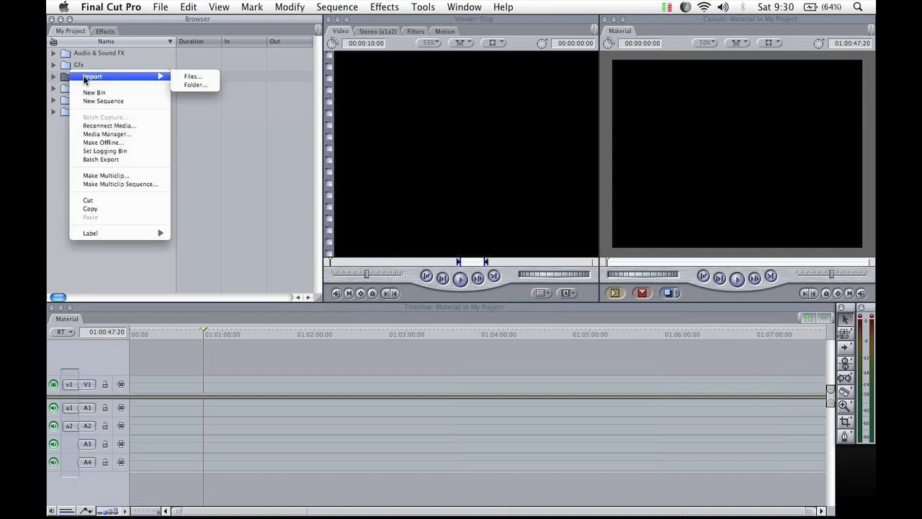
{"action": "left_click", "coordinate": [205, 85]}
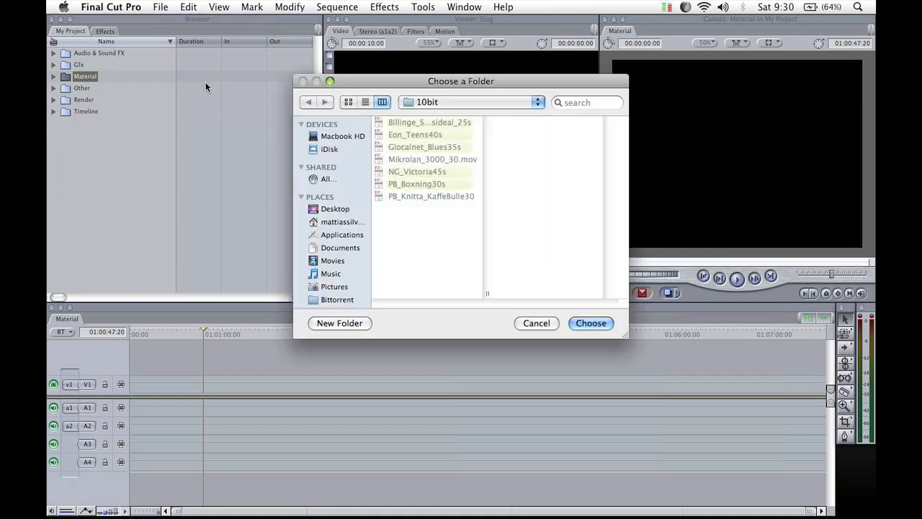
{"action": "left_click", "coordinate": [472, 106]}
{"action": "left_click", "coordinate": [467, 112]}
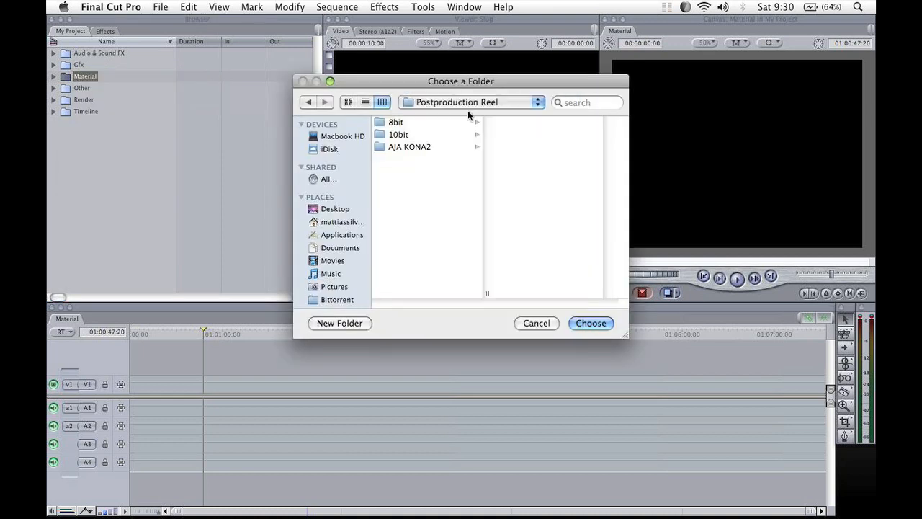
{"action": "left_click", "coordinate": [397, 137]}
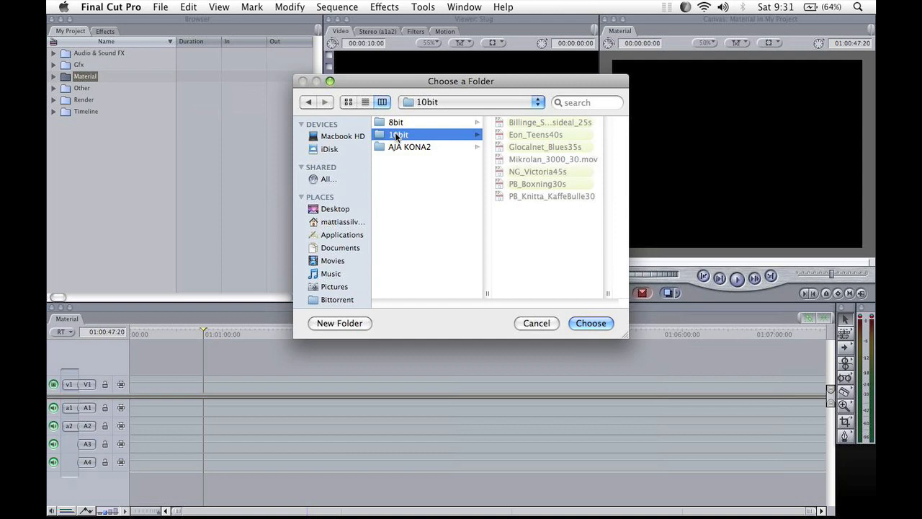
{"action": "left_click", "coordinate": [591, 323]}
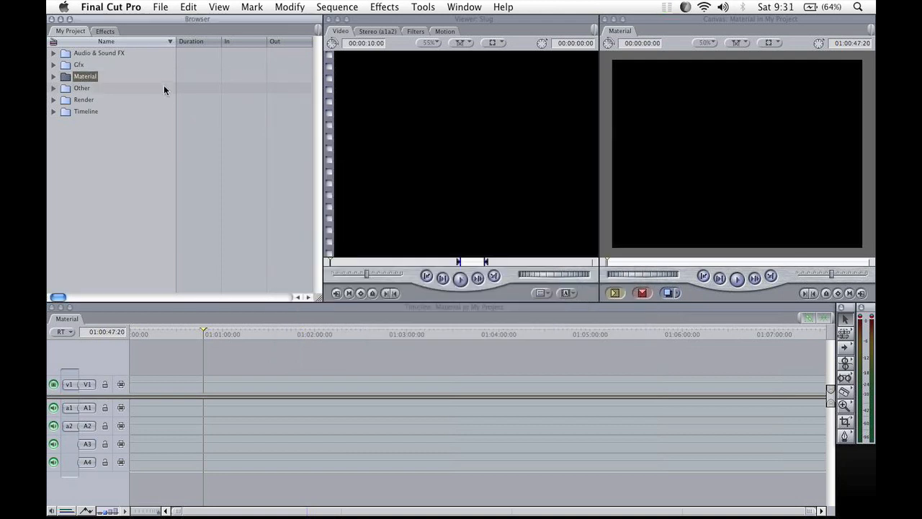
Step: Expand the Material bin and its nested 10bit bin to look through the imported clips
{"action": "left_click", "coordinate": [55, 77]}
{"action": "left_click", "coordinate": [73, 89]}
{"action": "left_click", "coordinate": [60, 87]}
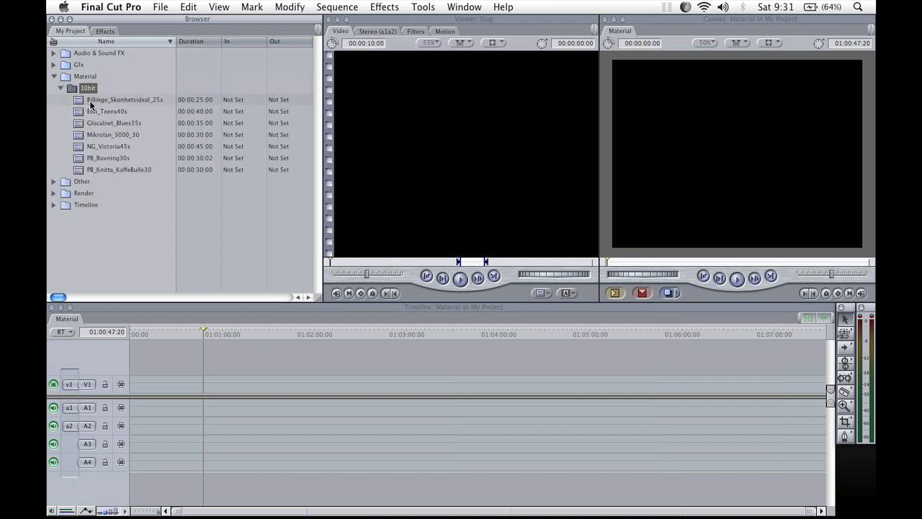
{"action": "left_click", "coordinate": [80, 100]}
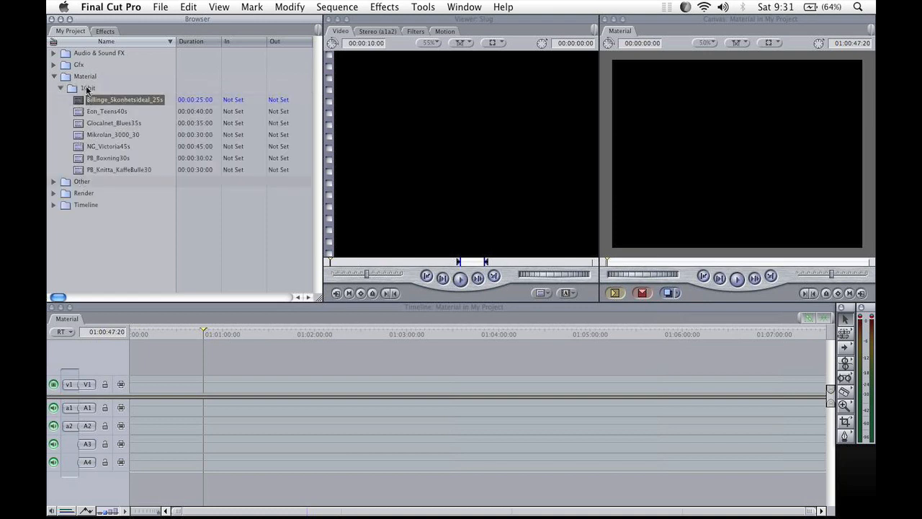
{"action": "left_click", "coordinate": [68, 102]}
{"action": "left_click_drag", "start_coordinate": [69, 101], "coordinate": [116, 164]}
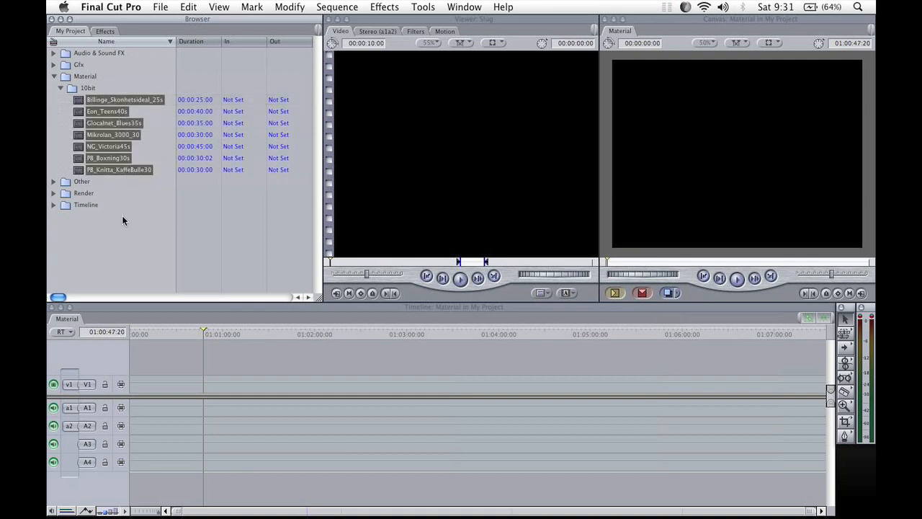
{"action": "left_click", "coordinate": [122, 216]}
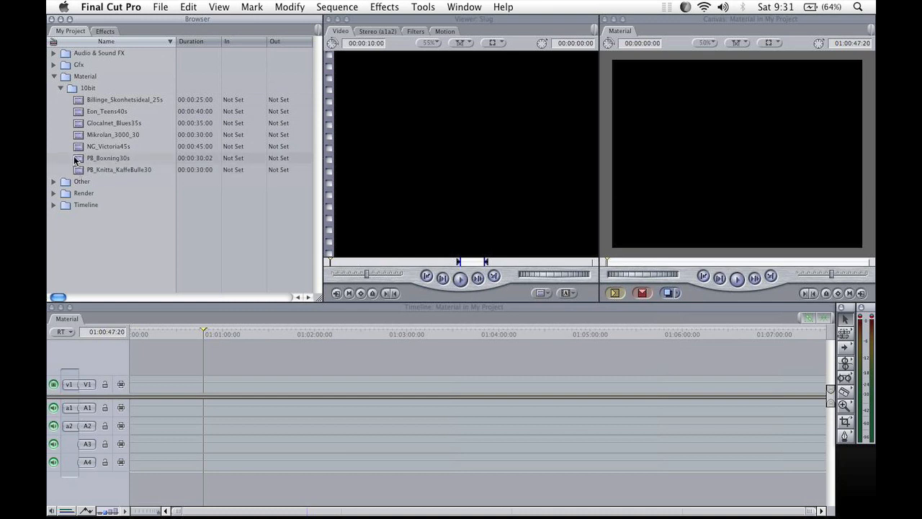
Step: Open the PB_Boxning30s clip in the Viewer and play part of it
{"action": "double_click", "coordinate": [81, 163]}
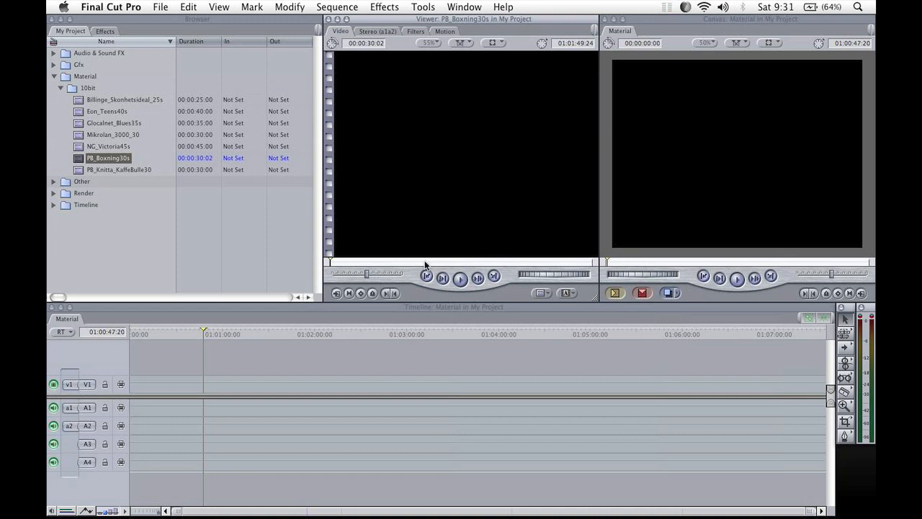
{"action": "left_click", "coordinate": [459, 279]}
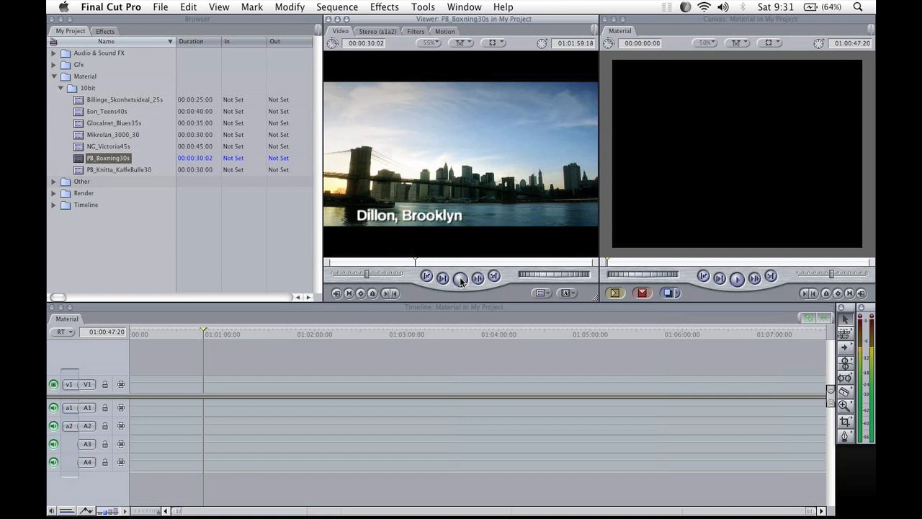
{"action": "left_click", "coordinate": [461, 279]}
Step: Mark an In point at 01:02:02:22 and an Out point at 01:02:04:09 in the PB_Boxning30s clip
{"action": "mouse_move", "coordinate": [443, 259]}
{"action": "left_mouse_down"}
{"action": "mouse_move", "coordinate": [542, 263]}
{"action": "mouse_move", "coordinate": [487, 272]}
{"action": "mouse_move", "coordinate": [381, 265]}
{"action": "mouse_move", "coordinate": [443, 263]}
{"action": "left_mouse_up"}
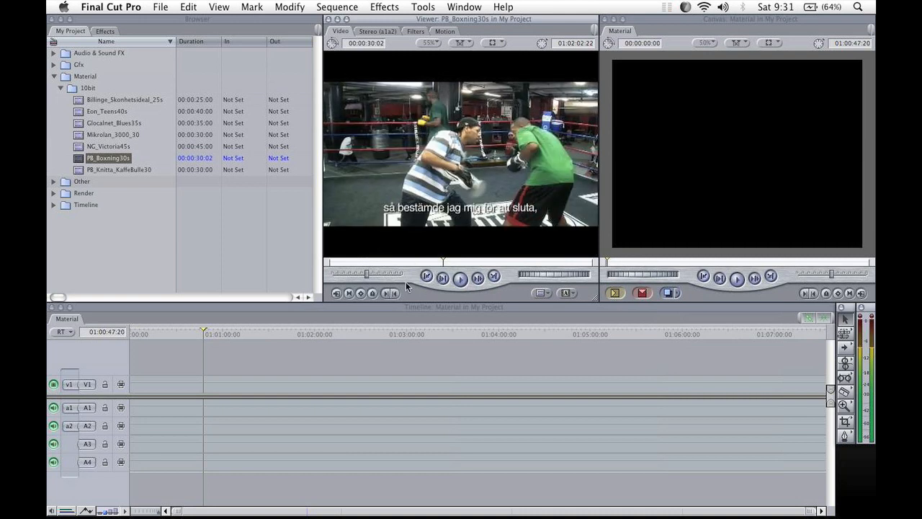
{"action": "left_click", "coordinate": [386, 292]}
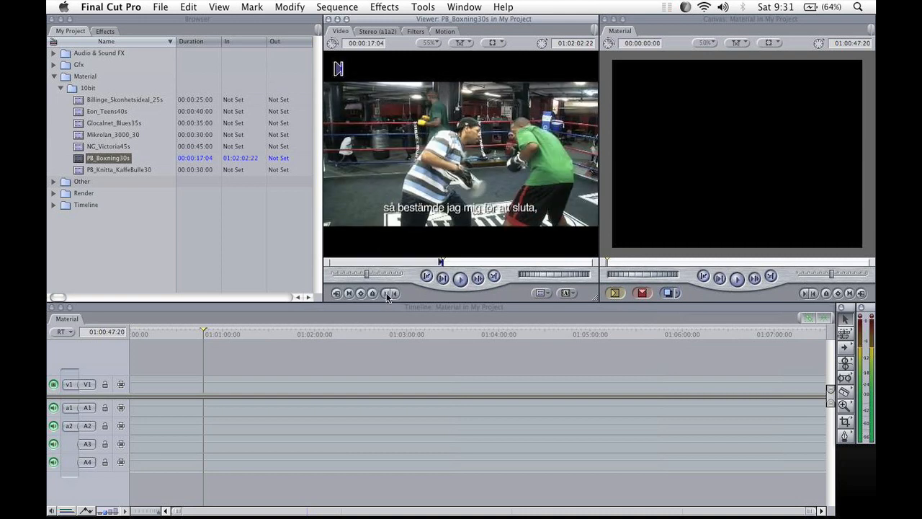
{"action": "left_click", "coordinate": [453, 259]}
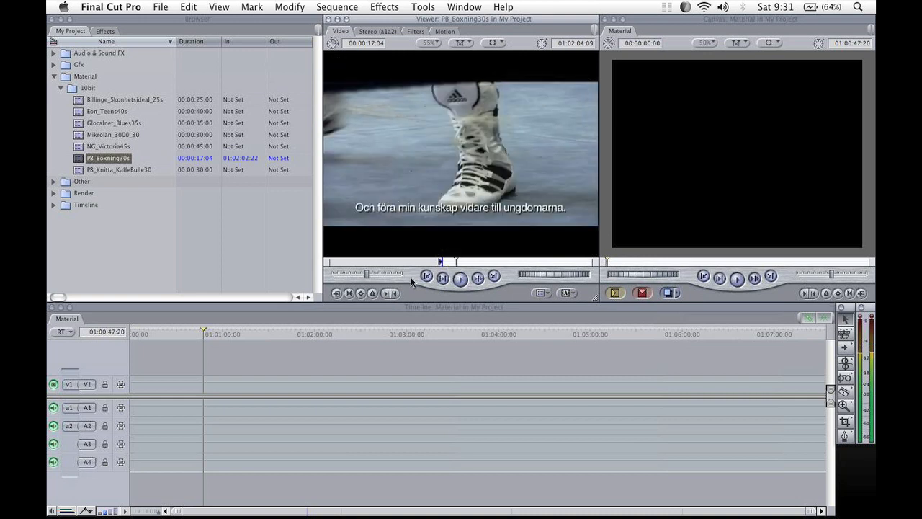
{"action": "left_click", "coordinate": [394, 293]}
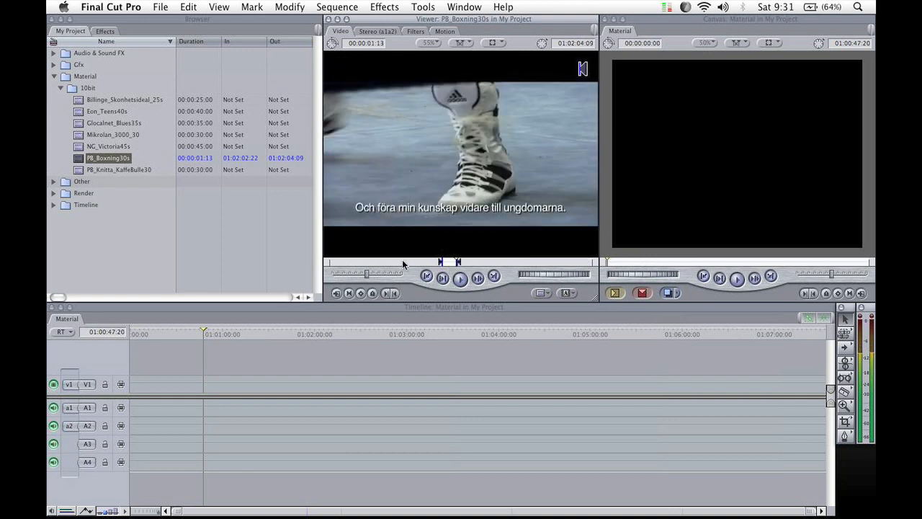
Step: Mark the PB_Boxning30s clip's In point at 01:01:58:09 and Out point at 01:01:59:19, and play on from there
{"action": "left_click", "coordinate": [402, 261]}
{"action": "key", "text": "i"}
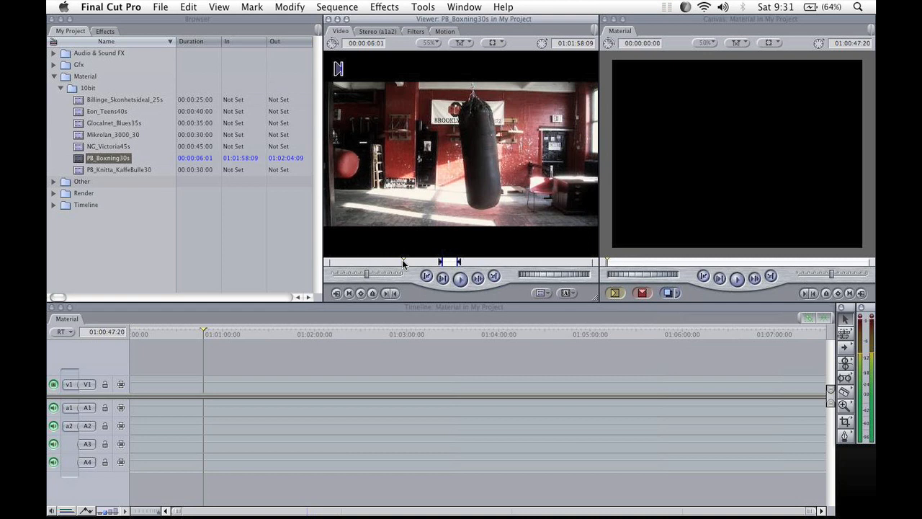
{"action": "left_click", "coordinate": [417, 261]}
{"action": "key", "text": "o"}
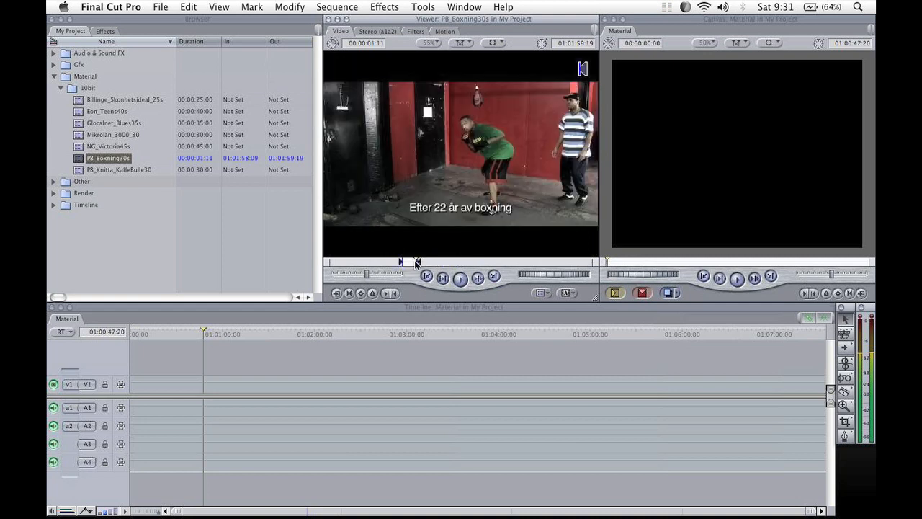
{"action": "key", "text": "space"}
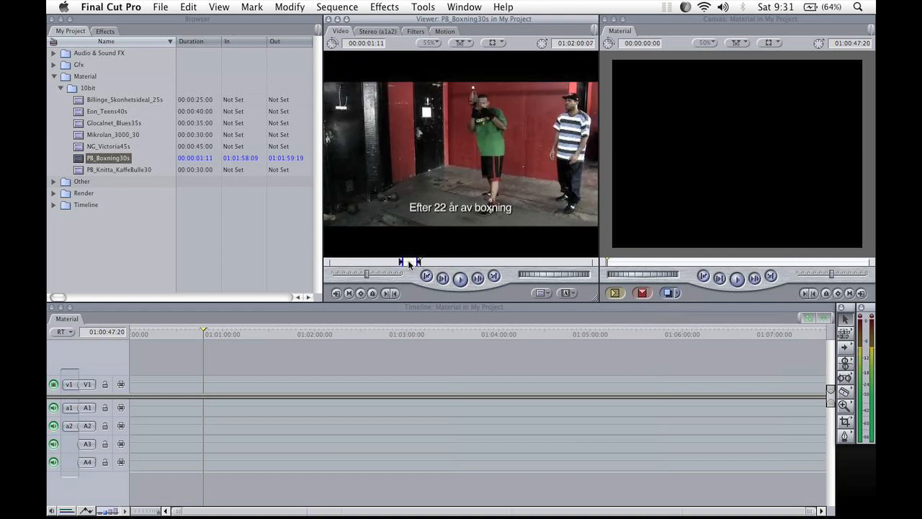
Step: Show the clip's stereo audio waveform and scrub back to 01:01:51:09
{"action": "left_click", "coordinate": [369, 33]}
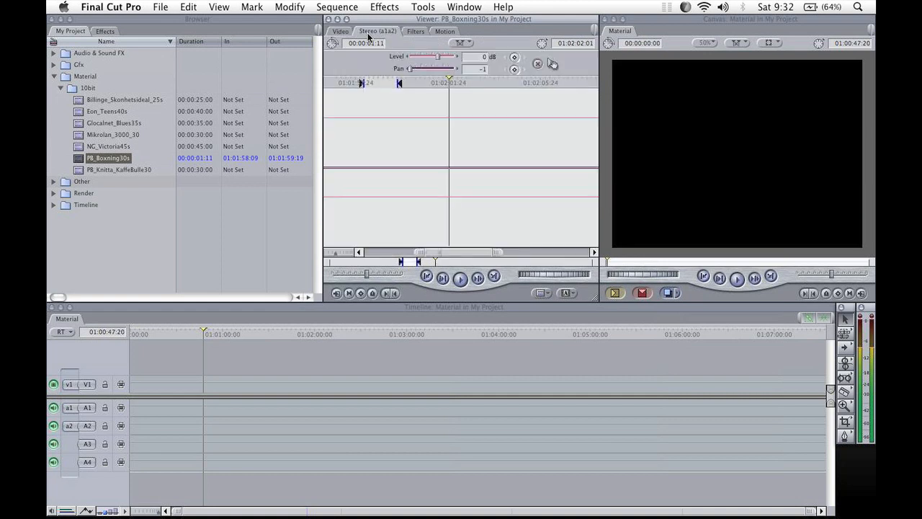
{"action": "left_click", "coordinate": [422, 81]}
{"action": "scroll", "coordinate": [422, 80], "scroll_direction": "right", "scroll_amount": 5}
{"action": "scroll", "coordinate": [422, 81], "scroll_direction": "left", "scroll_amount": 10}
{"action": "left_click_drag", "start_coordinate": [473, 80], "coordinate": [406, 81]}
{"action": "left_click_drag", "start_coordinate": [516, 82], "coordinate": [357, 82]}
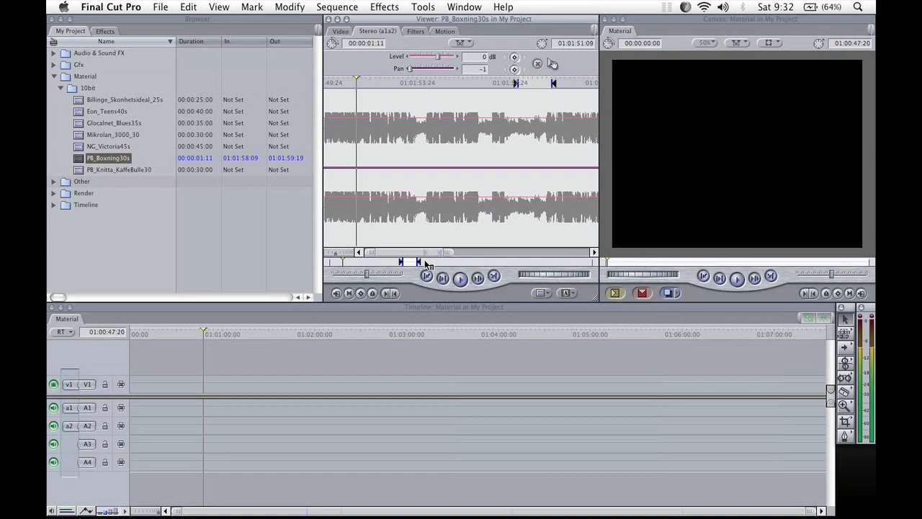
Step: Clear the clip's In and Out points, and play the audio up to about 01:01:54:11
{"action": "right_click", "coordinate": [425, 263]}
{"action": "left_click", "coordinate": [476, 260]}
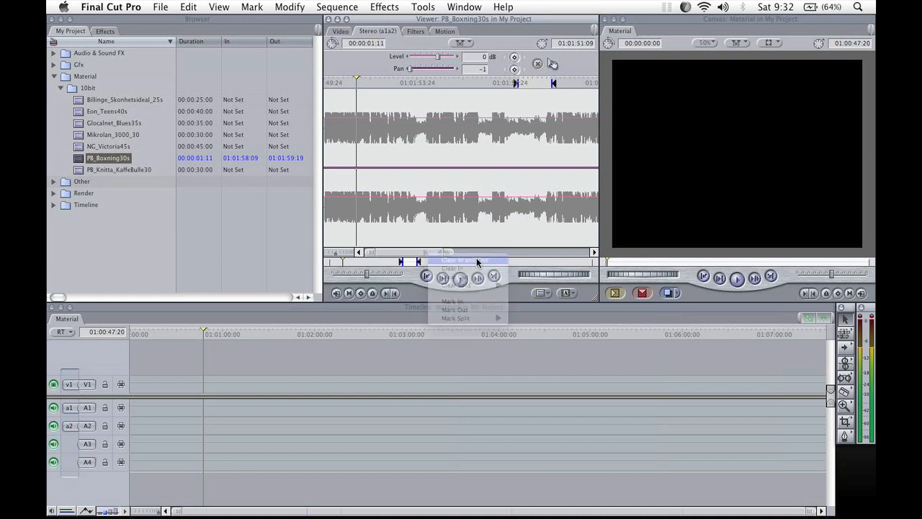
{"action": "mouse_move", "coordinate": [385, 262]}
{"action": "left_mouse_down"}
{"action": "mouse_move", "coordinate": [402, 262]}
{"action": "mouse_move", "coordinate": [337, 263]}
{"action": "left_mouse_up"}
{"action": "left_click_drag", "start_coordinate": [400, 79], "coordinate": [370, 80]}
{"action": "left_click", "coordinate": [460, 278]}
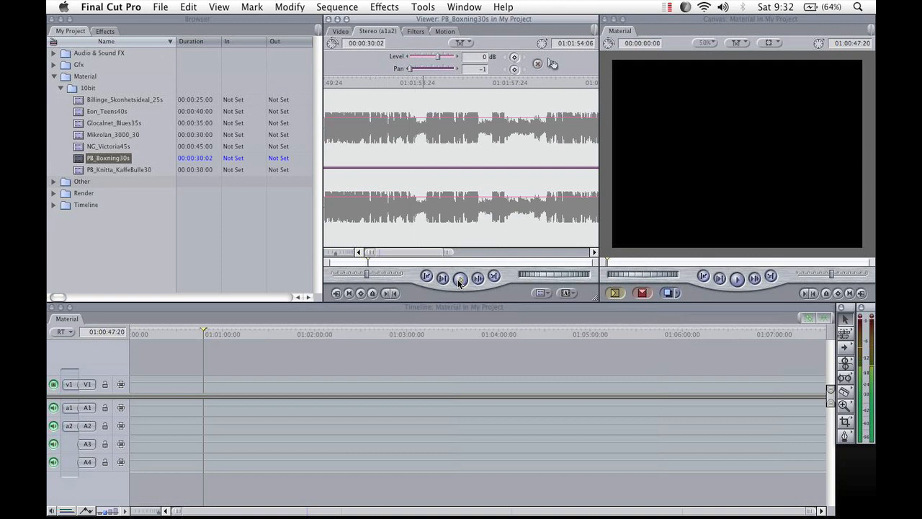
{"action": "left_click", "coordinate": [460, 279]}
{"action": "left_click_drag", "start_coordinate": [454, 85], "coordinate": [429, 83]}
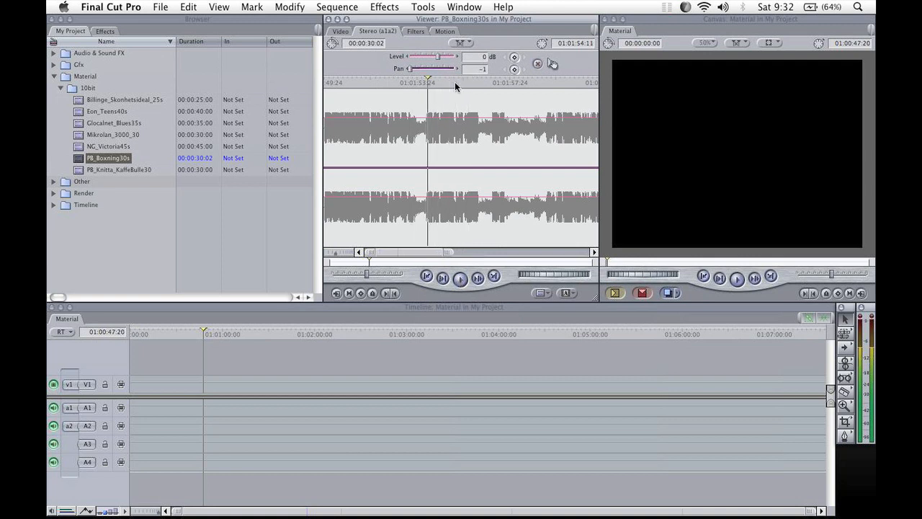
Step: Zoom in and out on the stereo waveform around 01:01:54 with the Zoom tool, ending with the Selection tool active
{"action": "left_click", "coordinate": [845, 406]}
{"action": "left_click", "coordinate": [470, 165]}
{"action": "left_click", "coordinate": [453, 149]}
{"action": "left_click", "coordinate": [449, 149]}
{"action": "left_click", "coordinate": [448, 149]}
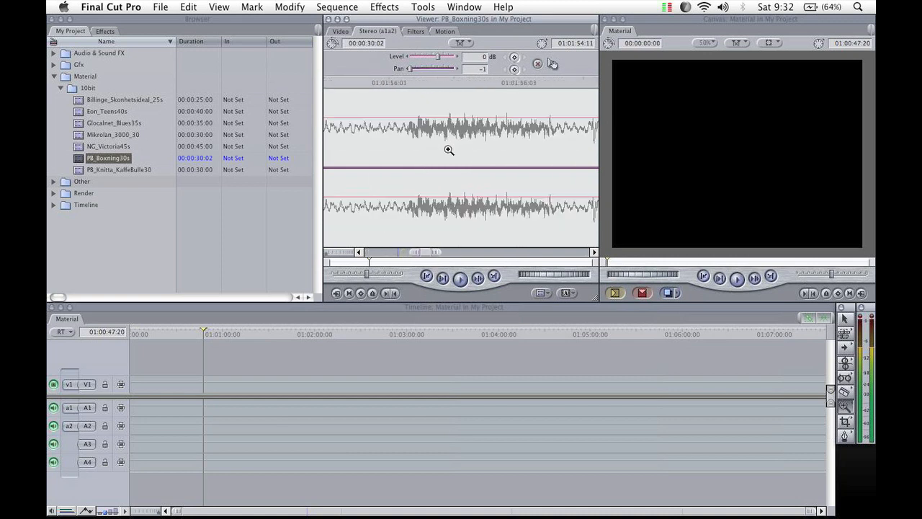
{"action": "left_click", "coordinate": [448, 155], "text": "alt"}
{"action": "left_click", "coordinate": [448, 155], "text": "alt"}
{"action": "left_click", "coordinate": [448, 155], "text": "alt"}
{"action": "left_click", "coordinate": [448, 155], "text": "alt"}
{"action": "left_click", "coordinate": [448, 155], "text": "alt"}
{"action": "left_click", "coordinate": [449, 154], "text": "alt"}
{"action": "left_click", "coordinate": [439, 151]}
{"action": "left_click", "coordinate": [438, 150]}
{"action": "left_click", "coordinate": [438, 151]}
{"action": "left_click", "coordinate": [494, 140], "text": "alt"}
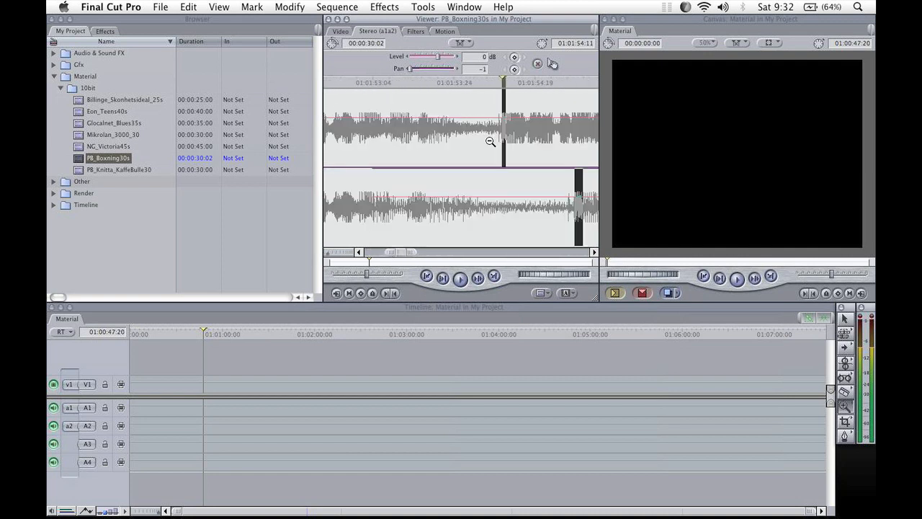
{"action": "left_click", "coordinate": [844, 319]}
Step: Lower the clip's audio level to -31 dB and play it from 01:01:53:16
{"action": "left_click_drag", "start_coordinate": [481, 81], "coordinate": [423, 81]}
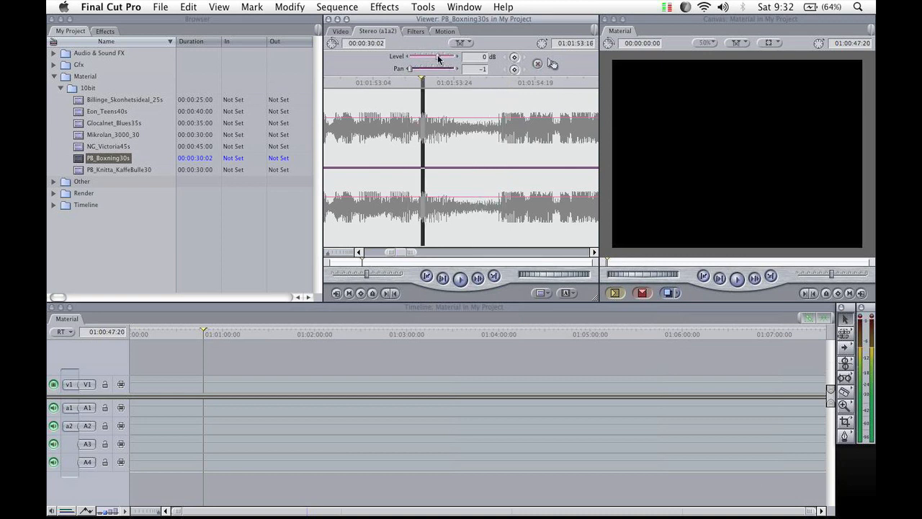
{"action": "scroll", "coordinate": [440, 62], "scroll_direction": "up", "scroll_amount": 10}
{"action": "scroll", "coordinate": [439, 62], "scroll_direction": "down", "scroll_amount": 20}
{"action": "left_click", "coordinate": [460, 279]}
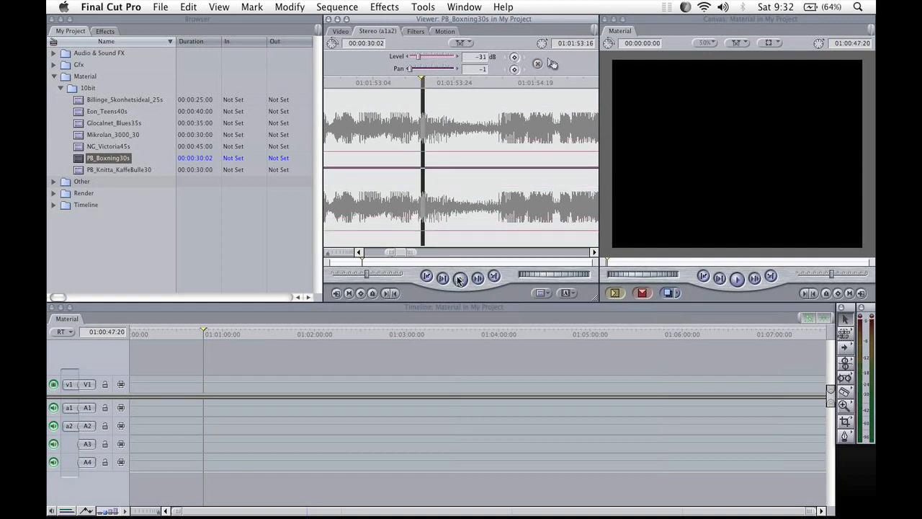
Step: Raise the clip's audio level to 9 dB and play it back from 01:01:54:13
{"action": "scroll", "coordinate": [423, 57], "scroll_direction": "up", "scroll_amount": 15}
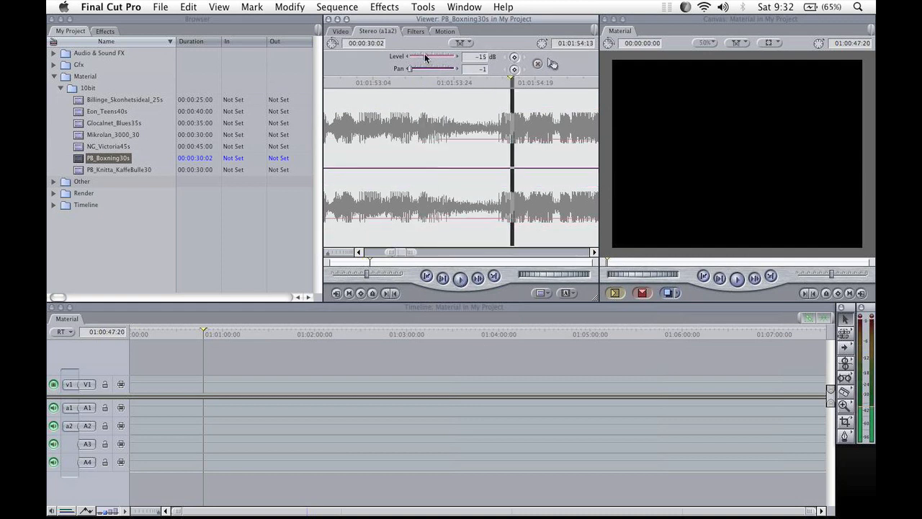
{"action": "left_click", "coordinate": [467, 280]}
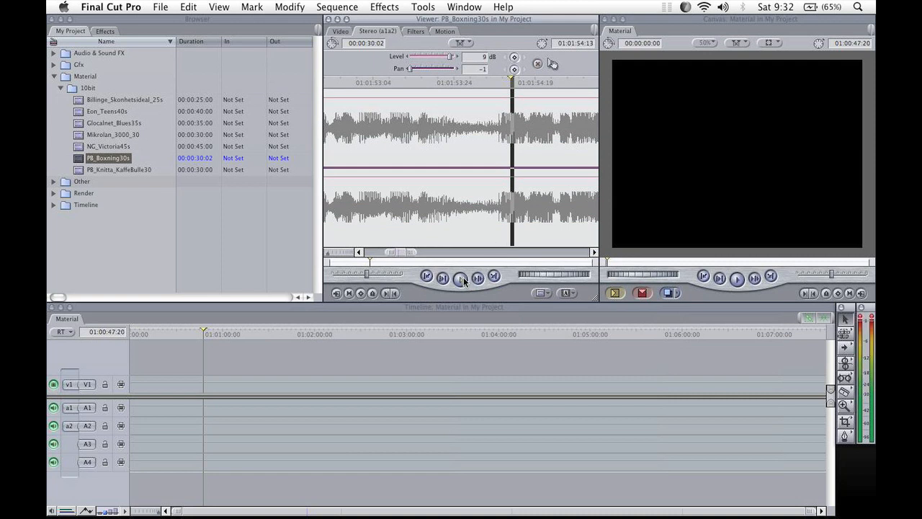
{"action": "left_click", "coordinate": [463, 281]}
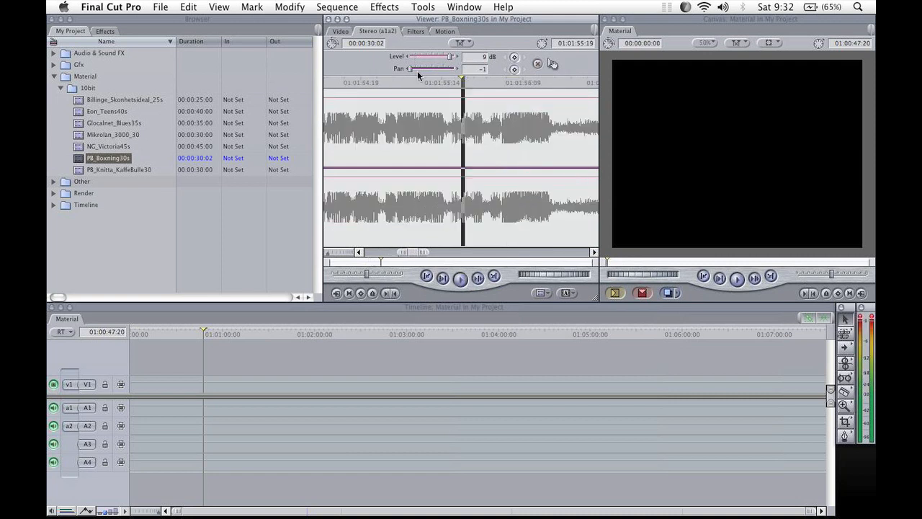
Step: Set the clip's stereo pan to 1
{"action": "scroll", "coordinate": [413, 69], "scroll_direction": "up", "scroll_amount": 10}
{"action": "scroll", "coordinate": [413, 69], "scroll_direction": "up", "scroll_amount": 8}
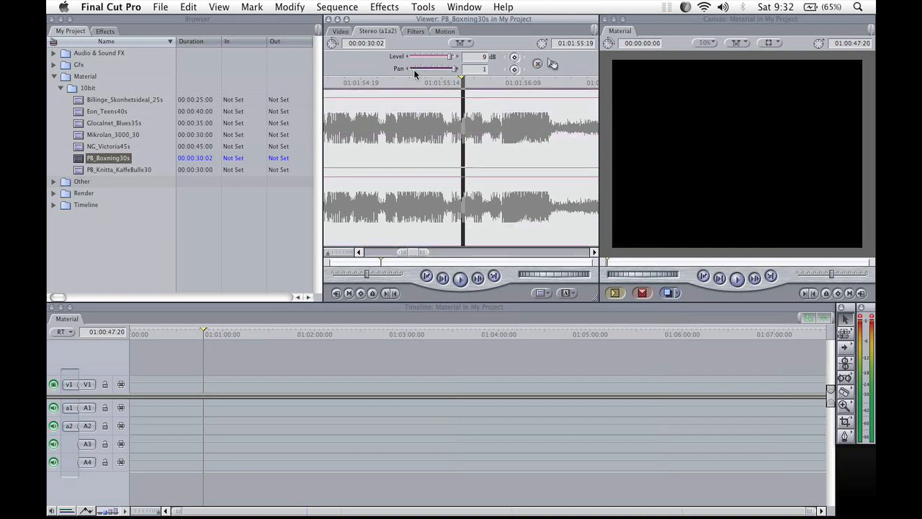
Step: Set the clip's stereo pan to 0
{"action": "scroll", "coordinate": [454, 72], "scroll_direction": "down", "scroll_amount": 9}
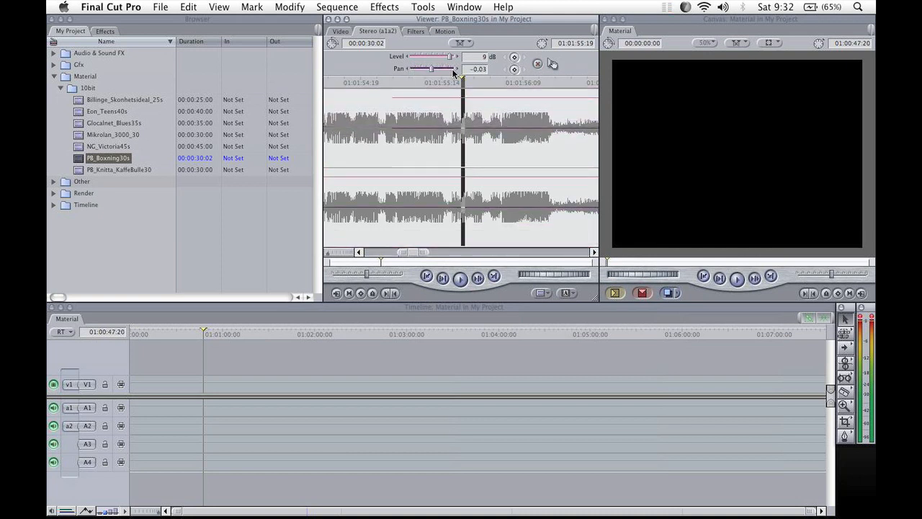
{"action": "scroll", "coordinate": [454, 73], "scroll_direction": "down", "scroll_amount": 3}
{"action": "scroll", "coordinate": [454, 73], "scroll_direction": "up", "scroll_amount": 2}
{"action": "scroll", "coordinate": [433, 72], "scroll_direction": "down", "scroll_amount": 1}
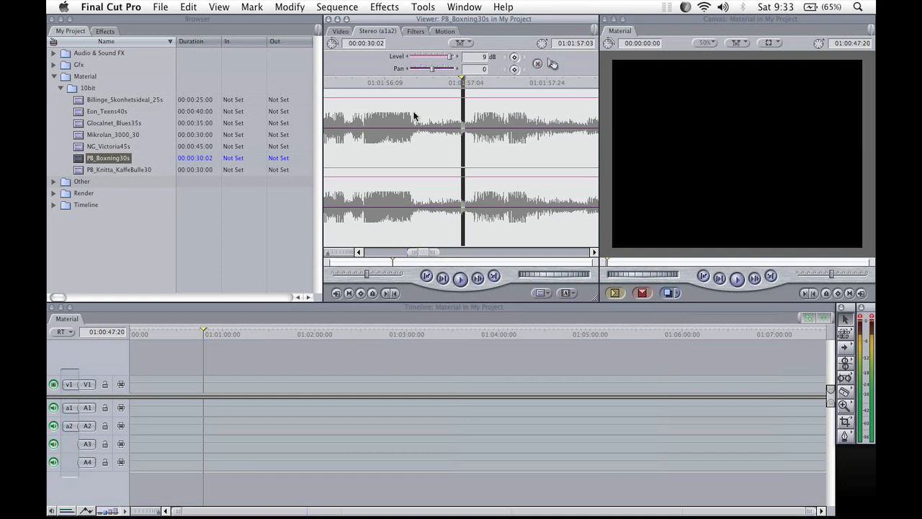
Step: Lower the audio level to 1 dB and shape a rising ramp around 01:01:57:03 with two Pen tool level keyframes
{"action": "left_click_drag", "start_coordinate": [439, 96], "coordinate": [438, 116]}
{"action": "left_click", "coordinate": [845, 436]}
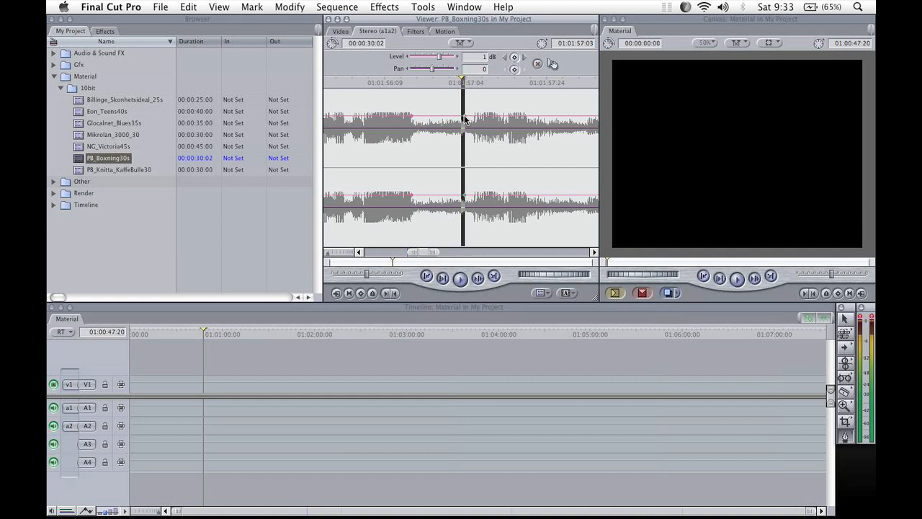
{"action": "mouse_move", "coordinate": [464, 117]}
{"action": "left_mouse_down"}
{"action": "mouse_move", "coordinate": [477, 118]}
{"action": "mouse_move", "coordinate": [478, 167]}
{"action": "mouse_move", "coordinate": [477, 106]}
{"action": "left_mouse_up"}
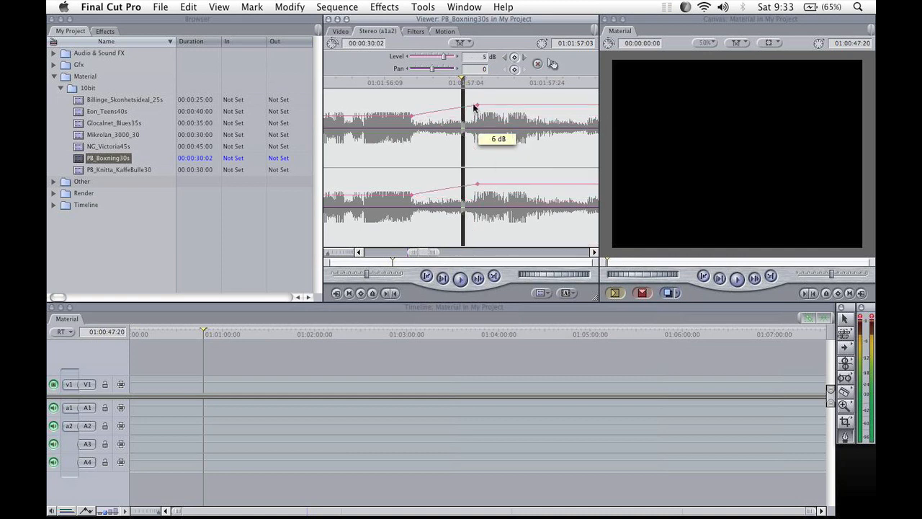
{"action": "left_click", "coordinate": [412, 117]}
{"action": "left_click_drag", "start_coordinate": [413, 120], "coordinate": [413, 159]}
{"action": "left_click_drag", "start_coordinate": [544, 106], "coordinate": [544, 121]}
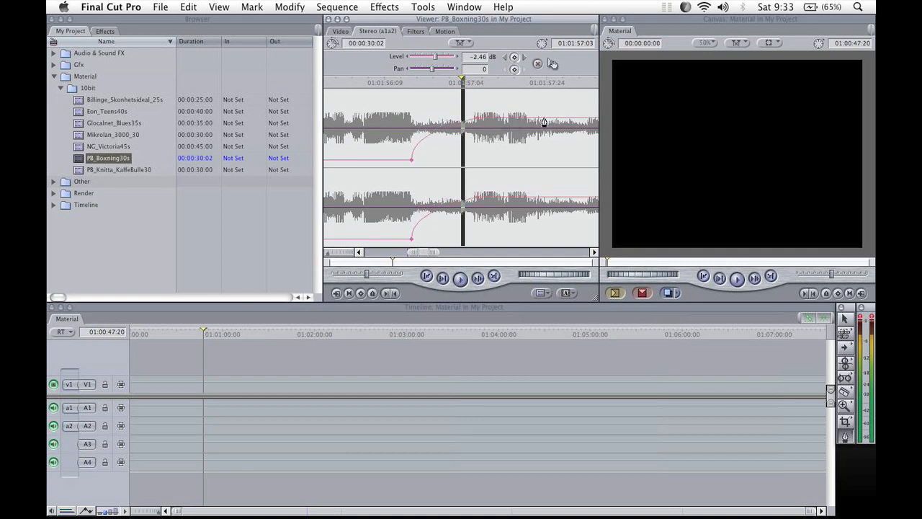
Step: Reset the clip's audio level and pan, and place the Viewer playhead at 01:01:56:17
{"action": "left_click", "coordinate": [539, 64]}
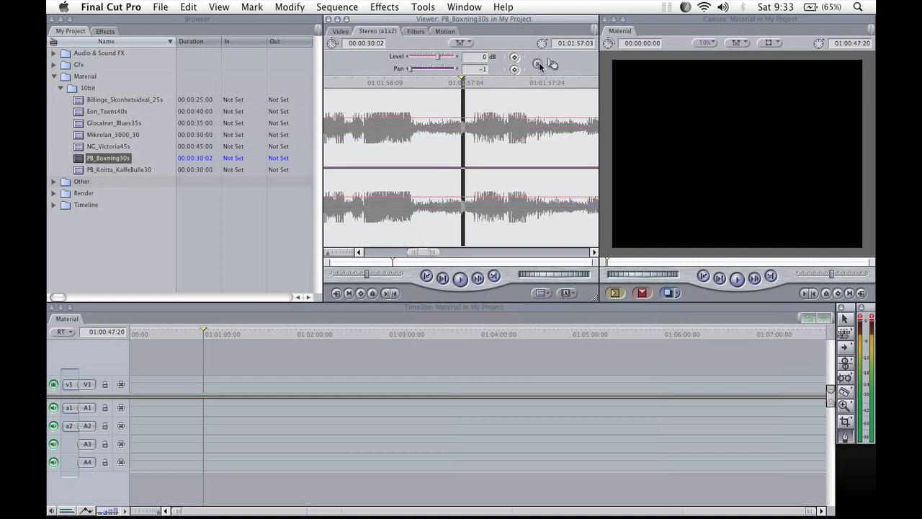
{"action": "left_click", "coordinate": [418, 80]}
Step: Examine the clip's filter and motion parameters, including the Opacity and Time Remap settings
{"action": "left_click", "coordinate": [416, 31]}
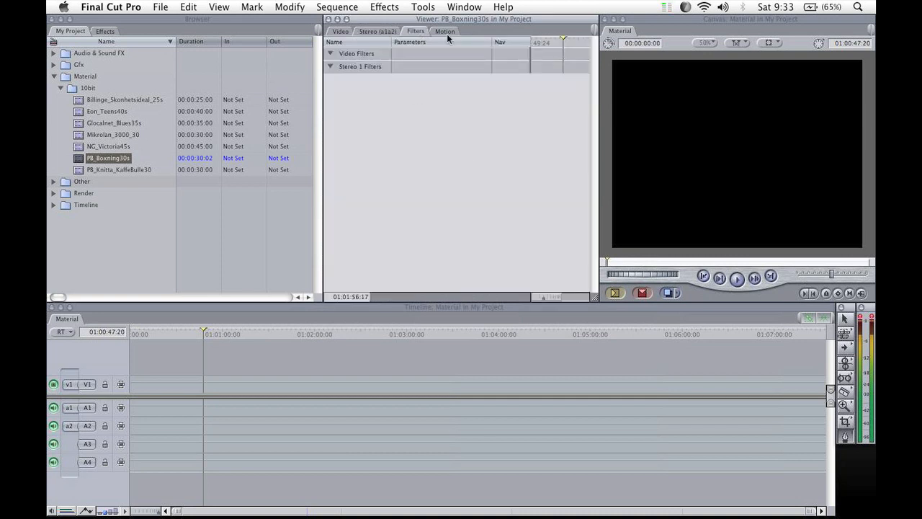
{"action": "left_click", "coordinate": [446, 31]}
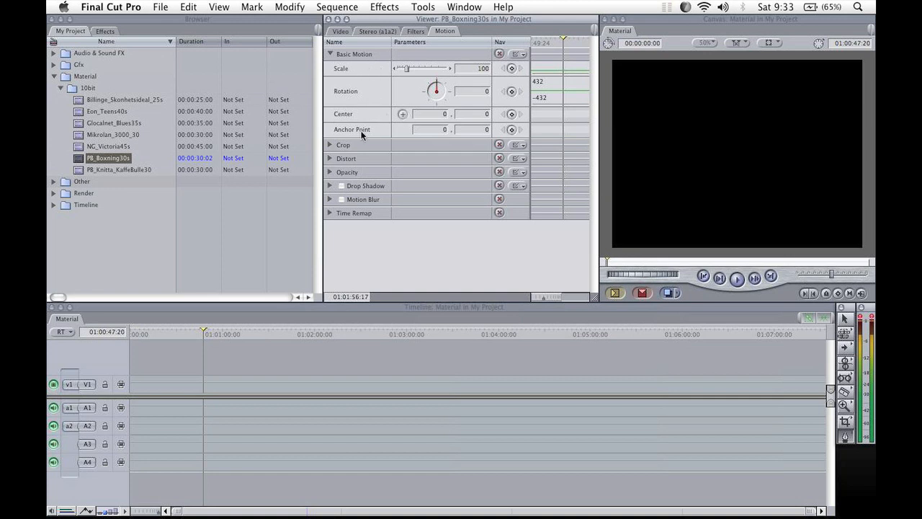
{"action": "left_click", "coordinate": [329, 172]}
{"action": "left_click", "coordinate": [329, 173]}
{"action": "left_click", "coordinate": [330, 213]}
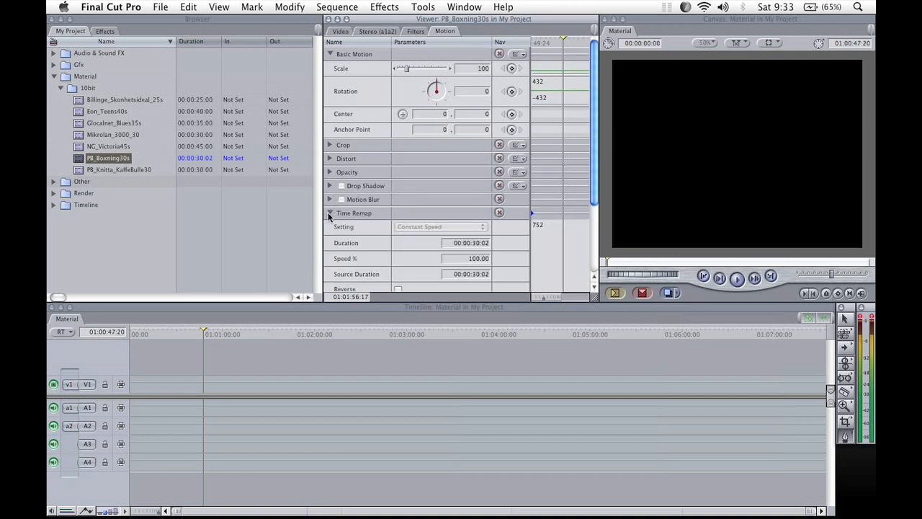
{"action": "left_click", "coordinate": [330, 213]}
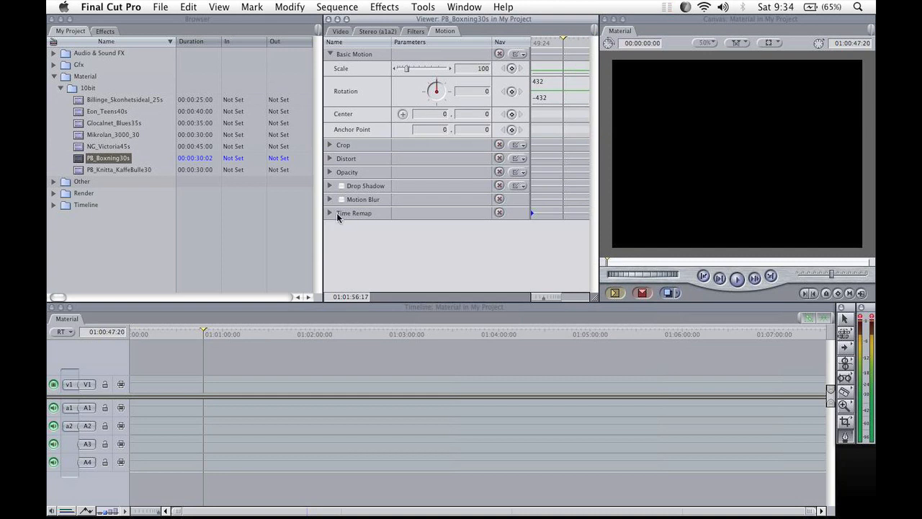
Step: Return to the clip's video view and scrub through the footage, stopping at 01:01:59:13
{"action": "left_click", "coordinate": [342, 34]}
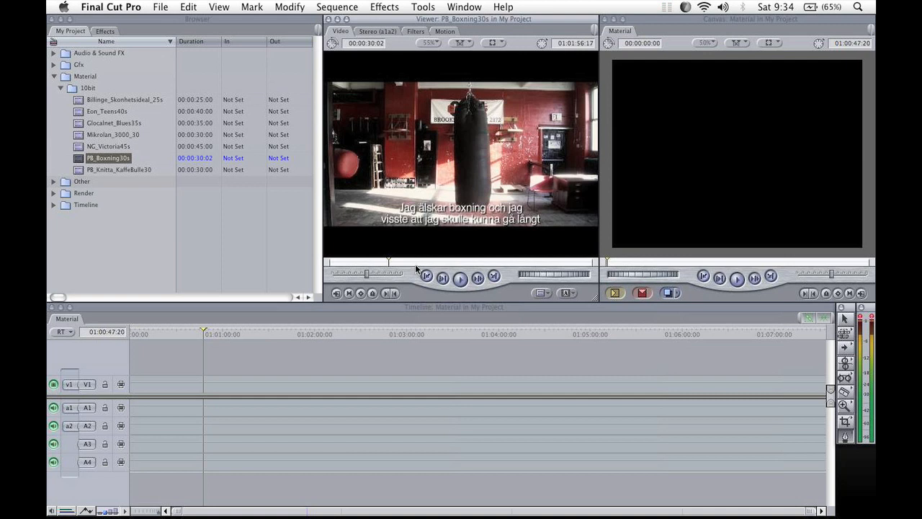
{"action": "scroll", "coordinate": [435, 266], "scroll_direction": "down", "scroll_amount": 10}
{"action": "scroll", "coordinate": [434, 266], "scroll_direction": "up", "scroll_amount": 10}
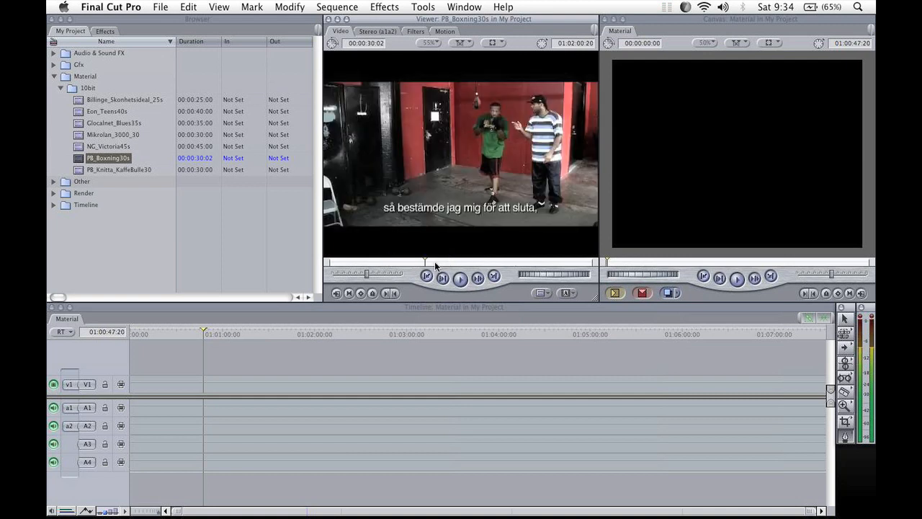
Step: Edit PB_Boxning30s into the Material sequence with sequence settings matched to the clip, and park the playhead at 01:00:59:05
{"action": "left_click_drag", "start_coordinate": [405, 116], "coordinate": [767, 71]}
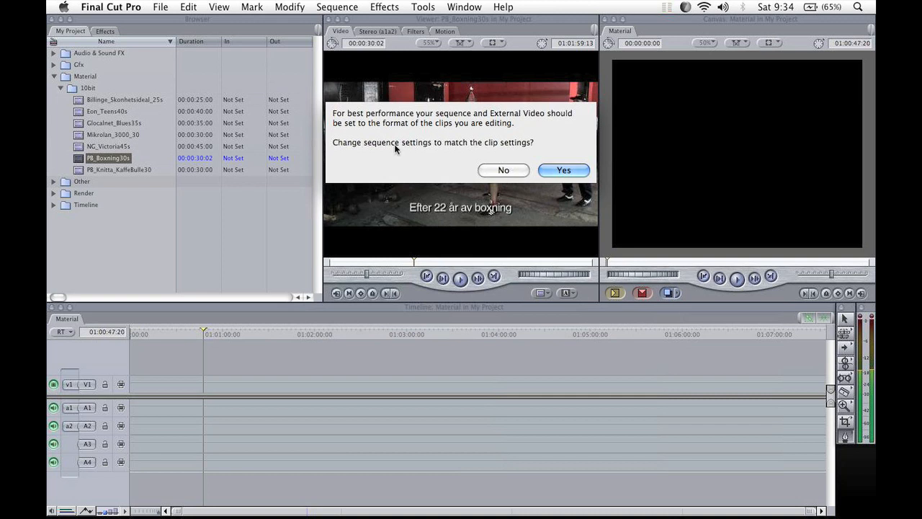
{"action": "left_click", "coordinate": [581, 170]}
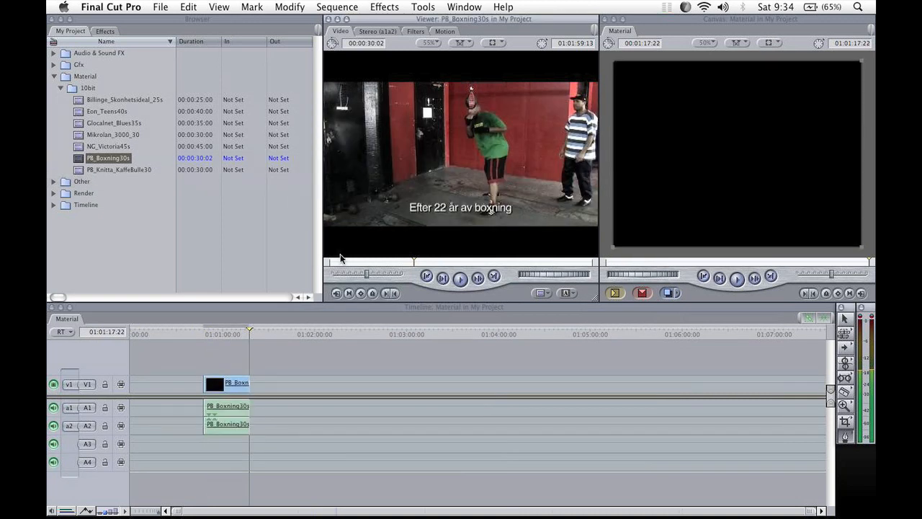
{"action": "left_click", "coordinate": [219, 333]}
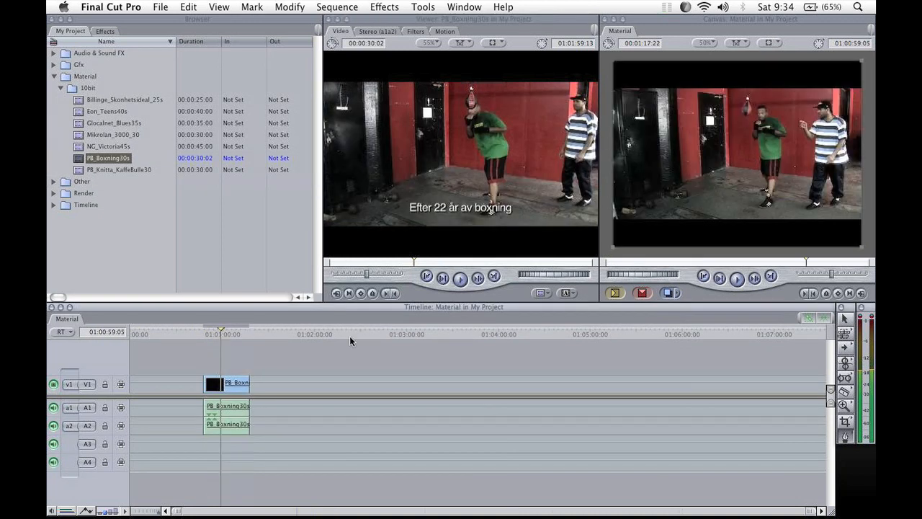
Step: Set the Material sequence's compressor to Uncompressed 10-bit 4:2:2 and apply the sequence settings
{"action": "left_click", "coordinate": [347, 6]}
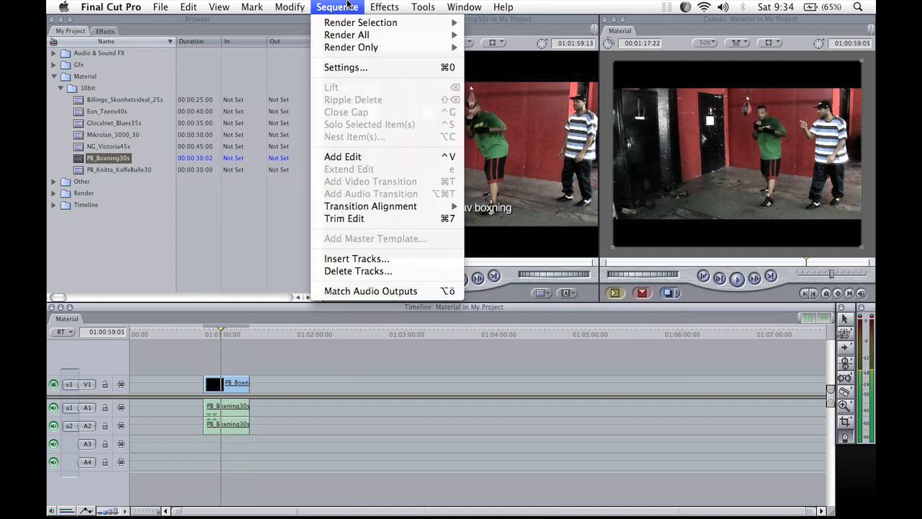
{"action": "left_click", "coordinate": [350, 68]}
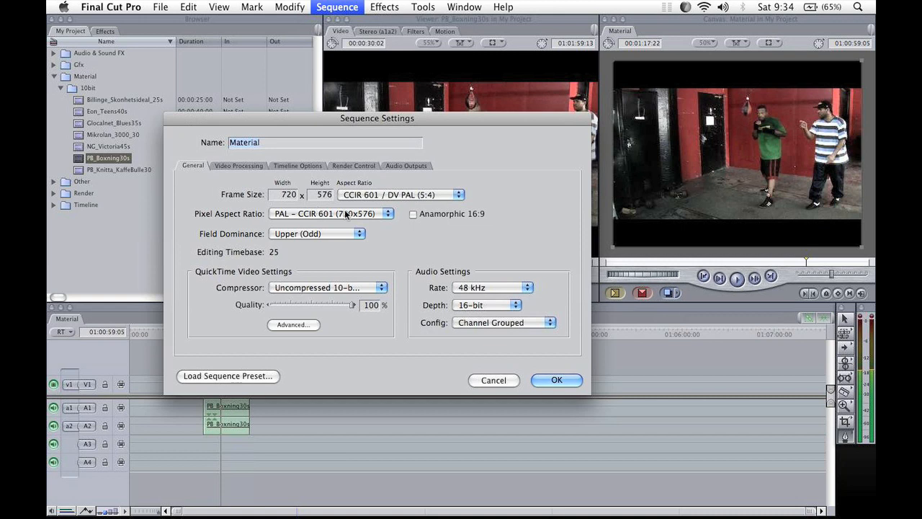
{"action": "left_click", "coordinate": [334, 289]}
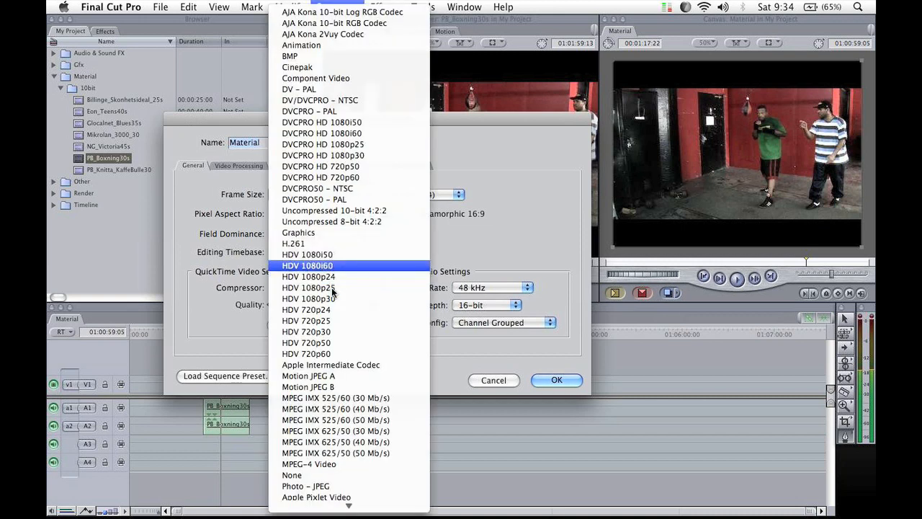
{"action": "left_click", "coordinate": [340, 210]}
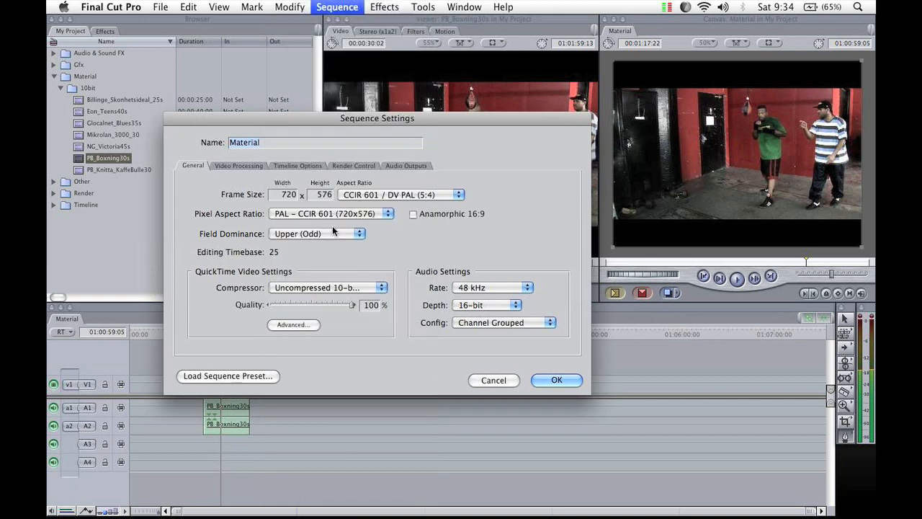
{"action": "left_click", "coordinate": [556, 380]}
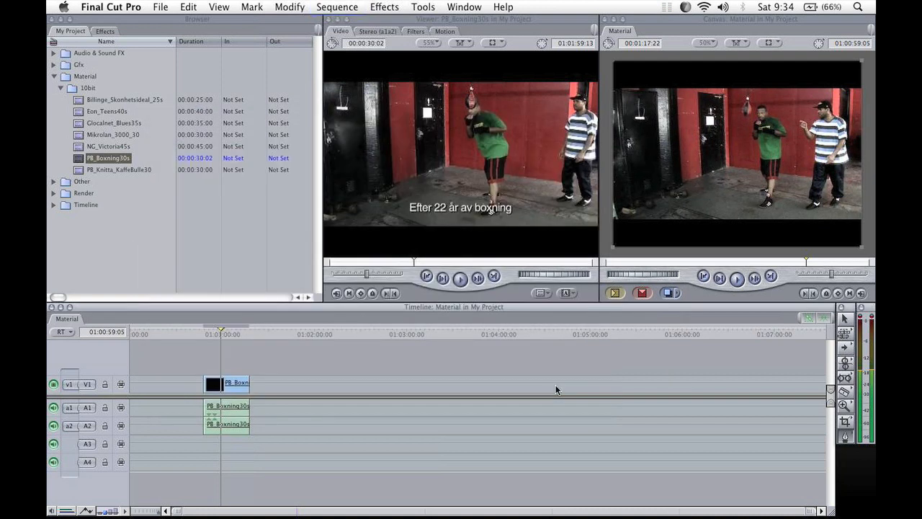
Step: Make the Browser, Viewer, Canvas and Timeline active in turn, and scrub the sequence to 01:00:57:13
{"action": "mouse_move", "coordinate": [227, 330]}
{"action": "left_mouse_down"}
{"action": "mouse_move", "coordinate": [235, 334]}
{"action": "mouse_move", "coordinate": [223, 337]}
{"action": "left_mouse_up"}
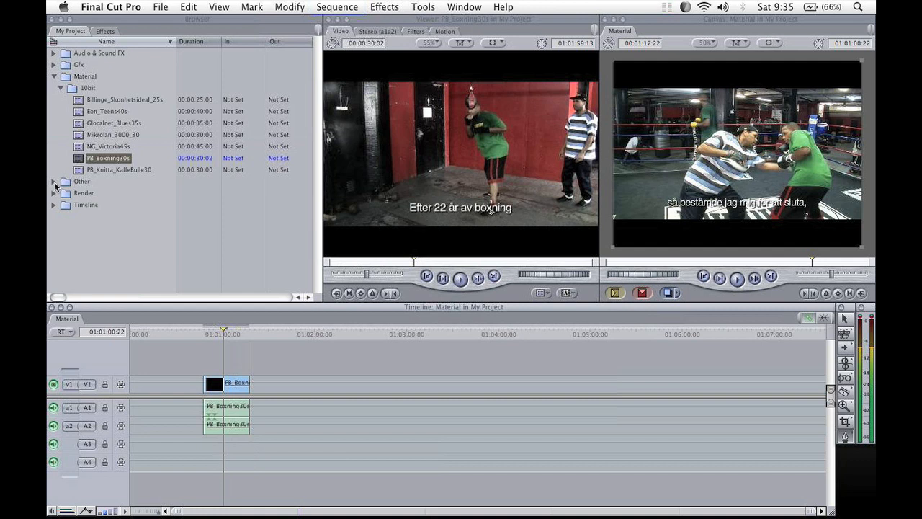
{"action": "left_click", "coordinate": [131, 227]}
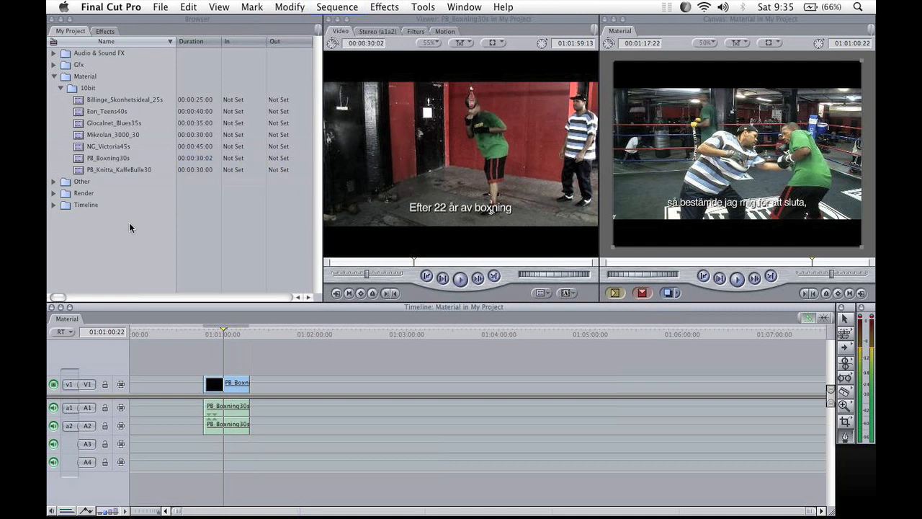
{"action": "left_click", "coordinate": [524, 29]}
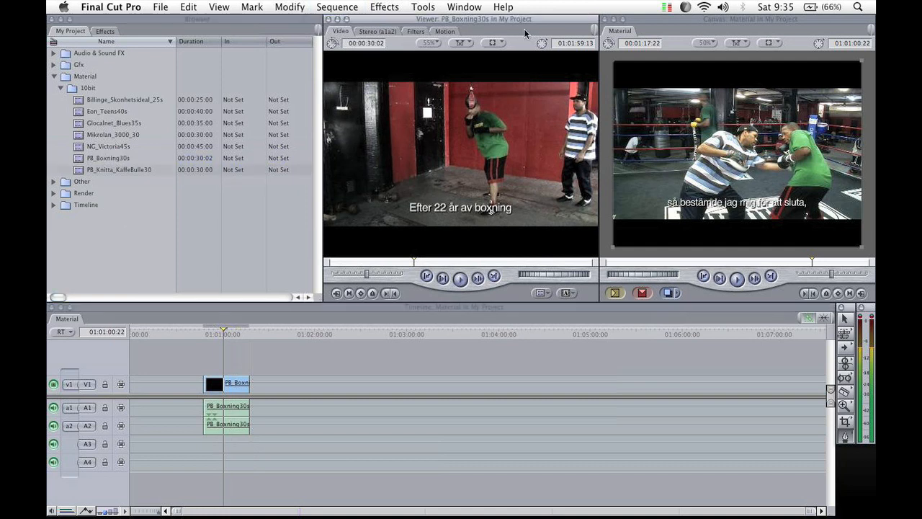
{"action": "left_click", "coordinate": [702, 29]}
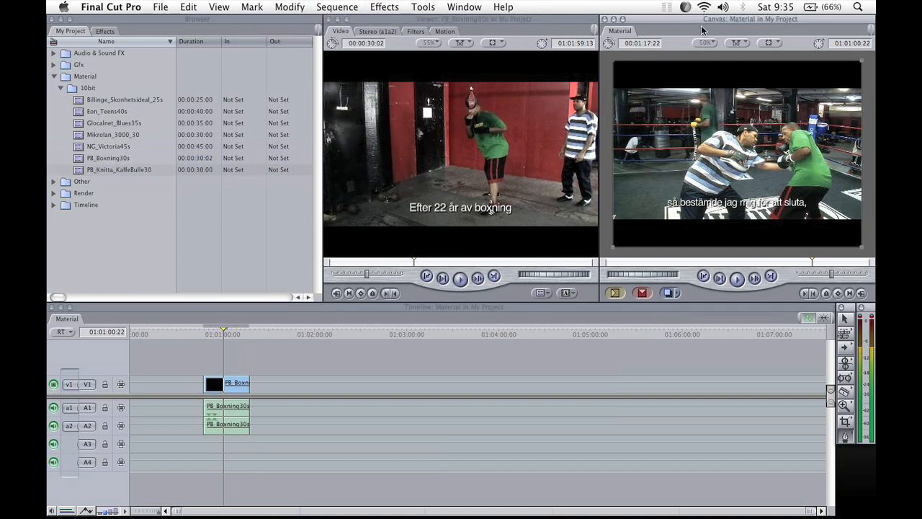
{"action": "left_click", "coordinate": [271, 357]}
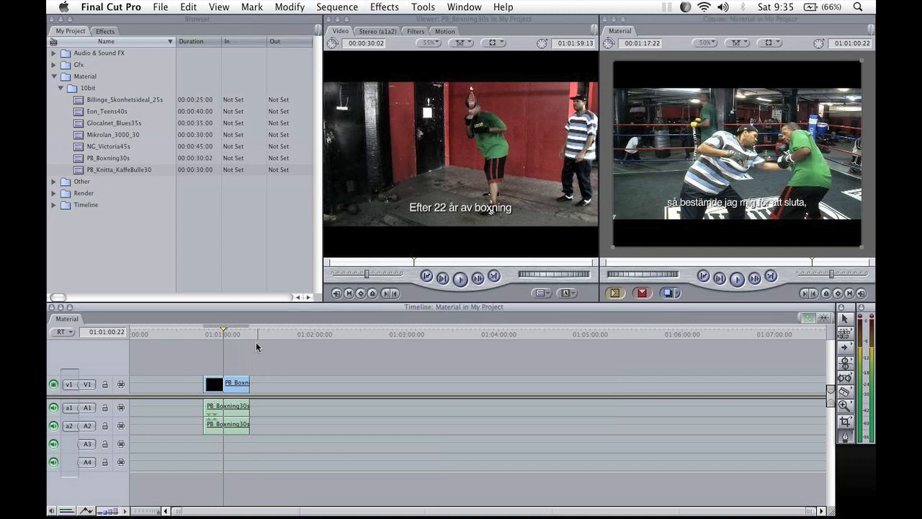
{"action": "left_click_drag", "start_coordinate": [231, 335], "coordinate": [219, 339]}
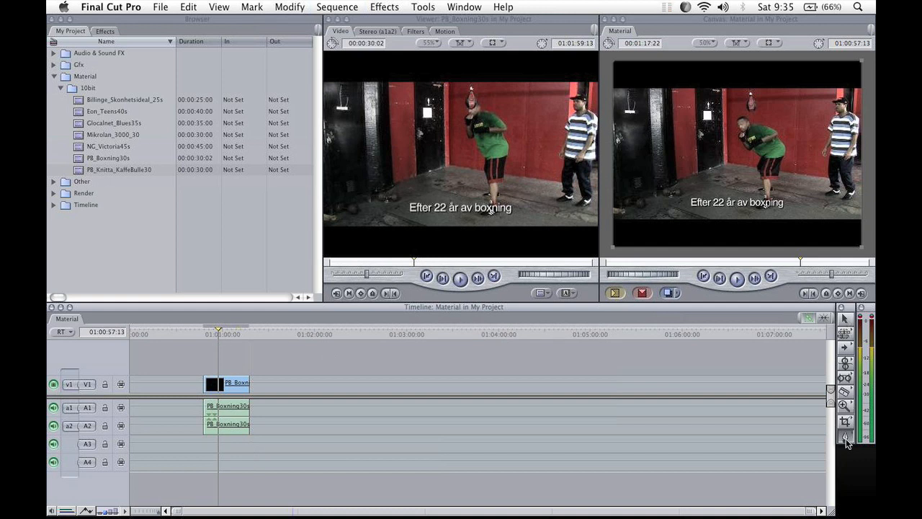
Step: Move PB_Boxning30s with its audio along the timeline using the Selection tool, so it ends at about 01:01:56:09
{"action": "left_click", "coordinate": [846, 319]}
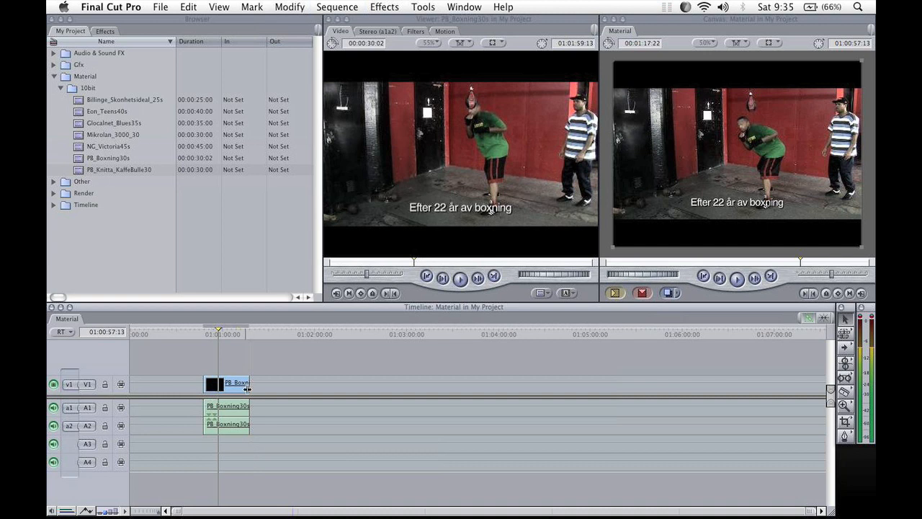
{"action": "left_click_drag", "start_coordinate": [235, 358], "coordinate": [263, 425]}
{"action": "left_click_drag", "start_coordinate": [231, 379], "coordinate": [292, 382]}
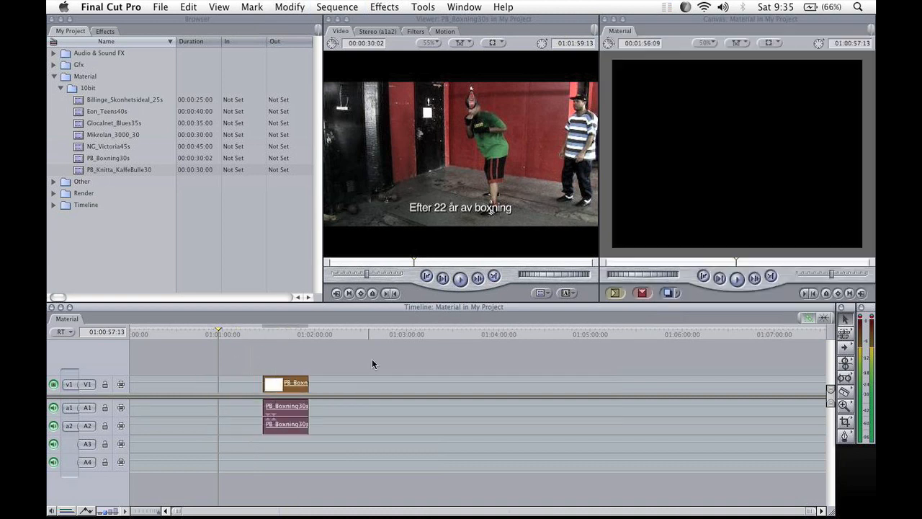
Step: Place the playhead at 01:01:45:07 and trim the start of the timeline clip to about 01:01:37
{"action": "left_click", "coordinate": [291, 332]}
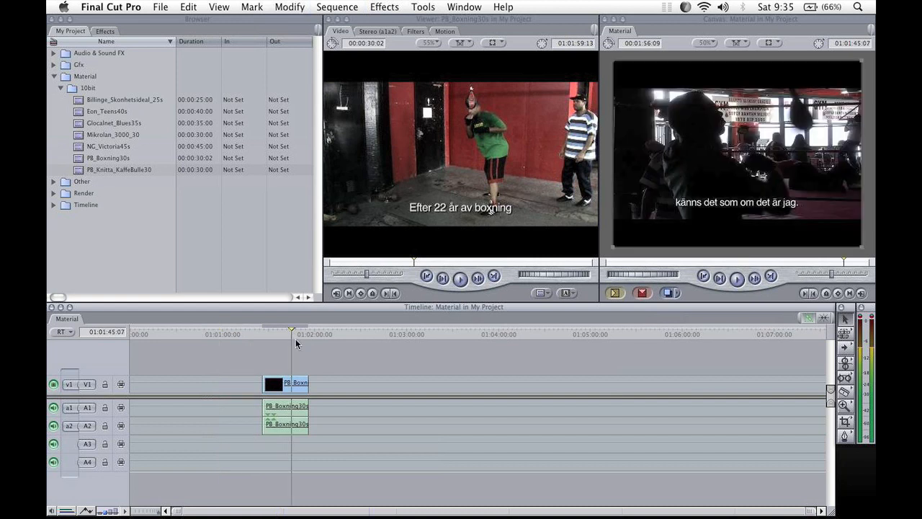
{"action": "left_click_drag", "start_coordinate": [309, 386], "coordinate": [266, 383]}
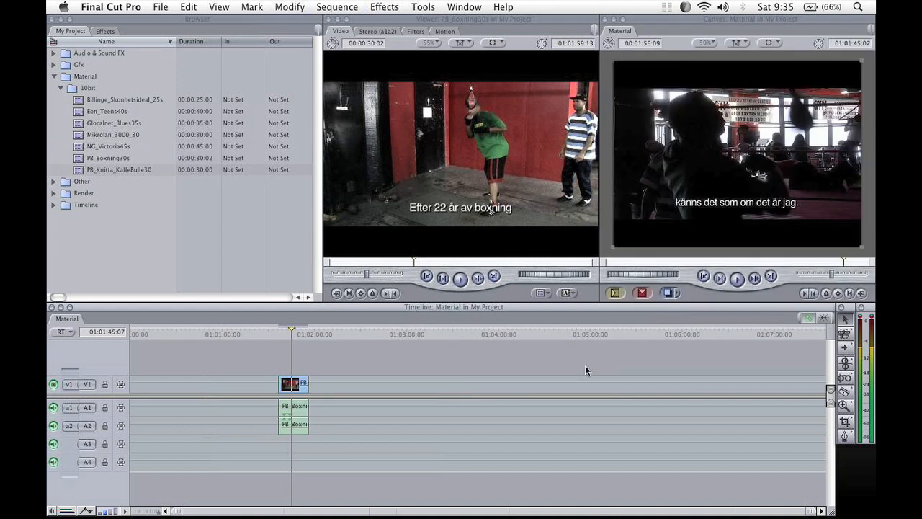
Step: Cut the timeline clip at about 01:01:48 and 01:01:53 with the Razor Blade tool
{"action": "left_click", "coordinate": [846, 392]}
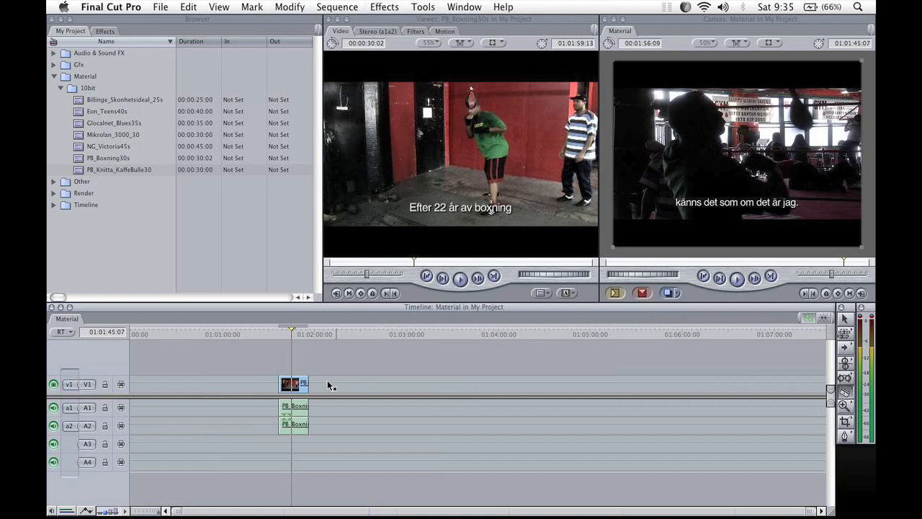
{"action": "left_click", "coordinate": [294, 384]}
{"action": "left_click", "coordinate": [302, 384]}
Step: Move the middle piece of the cut clip with the Selection tool so it ends at about 01:02:38:15, and deselect it
{"action": "left_click", "coordinate": [844, 318]}
{"action": "left_click", "coordinate": [300, 385]}
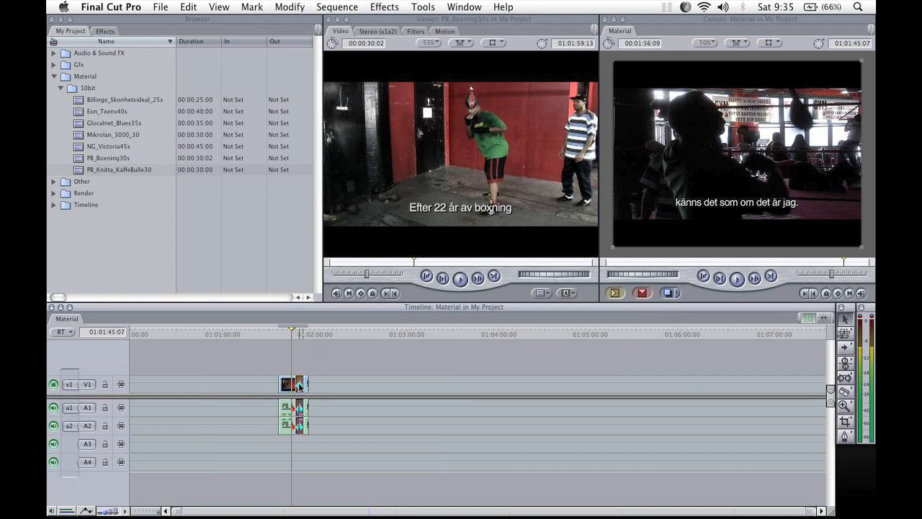
{"action": "left_click_drag", "start_coordinate": [299, 385], "coordinate": [370, 385]}
{"action": "left_click", "coordinate": [498, 374]}
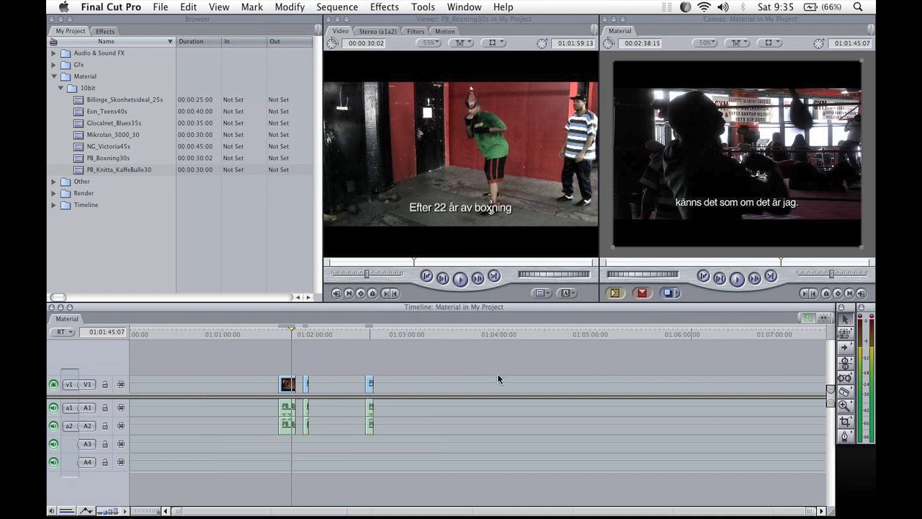
Step: Zoom in on the timeline around the gap between the first two clip pieces with the Zoom tool
{"action": "left_click", "coordinate": [846, 407]}
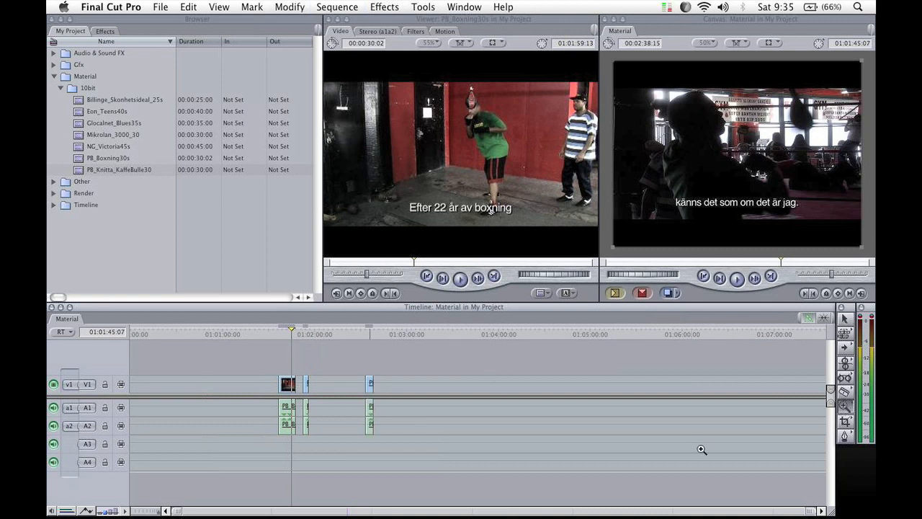
{"action": "left_click", "coordinate": [360, 386]}
{"action": "left_click", "coordinate": [390, 383]}
{"action": "left_click", "coordinate": [408, 379]}
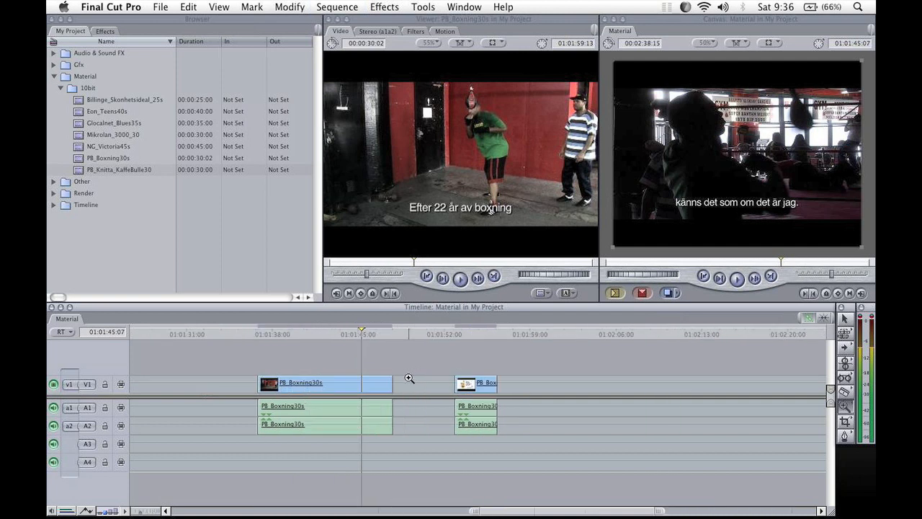
Step: Zoom out until all three clip pieces fit in the timeline and pan across them with the Hand tool
{"action": "left_click", "coordinate": [410, 378], "text": "alt"}
{"action": "left_click", "coordinate": [409, 378], "text": "alt"}
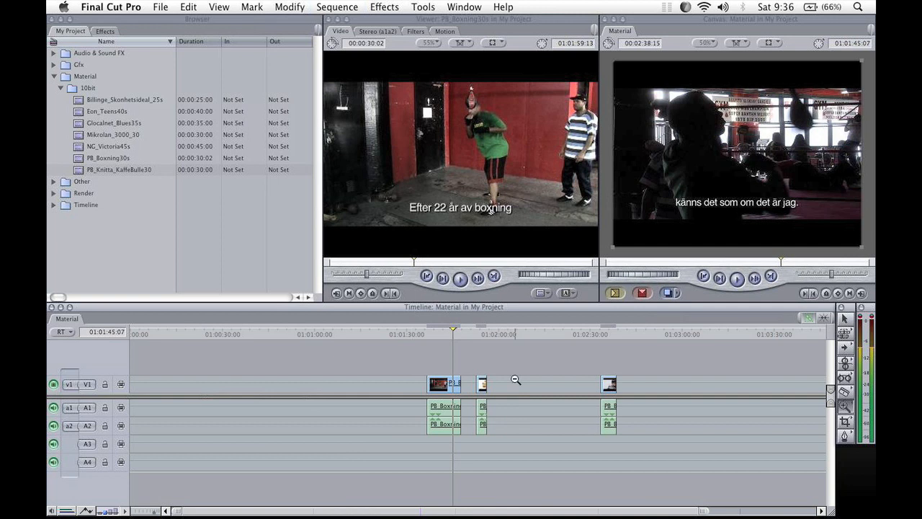
{"action": "left_click", "coordinate": [845, 407]}
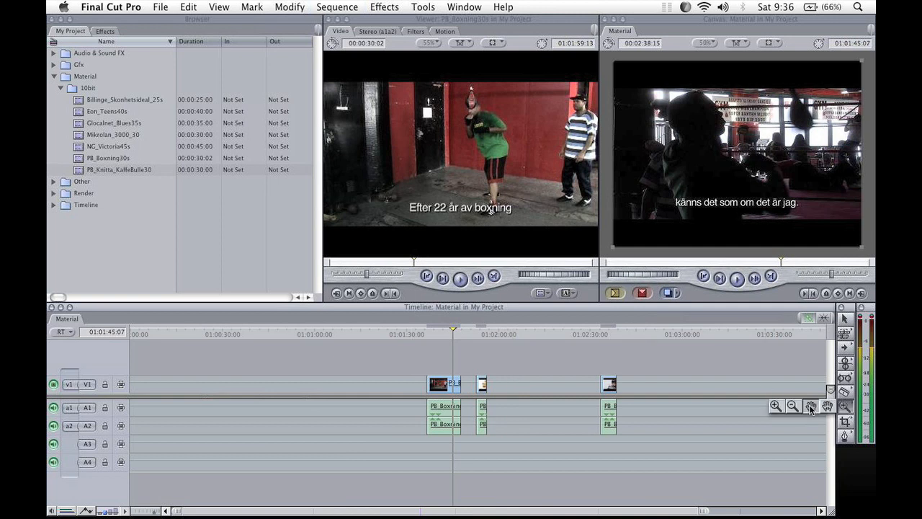
{"action": "left_click", "coordinate": [811, 408]}
{"action": "mouse_move", "coordinate": [519, 386]}
{"action": "left_mouse_down"}
{"action": "mouse_move", "coordinate": [227, 387]}
{"action": "mouse_move", "coordinate": [521, 386]}
{"action": "left_mouse_up"}
{"action": "mouse_move", "coordinate": [583, 422]}
{"action": "left_mouse_down"}
{"action": "mouse_move", "coordinate": [279, 422]}
{"action": "mouse_move", "coordinate": [431, 422]}
{"action": "left_mouse_up"}
{"action": "mouse_move", "coordinate": [340, 378]}
{"action": "left_mouse_down"}
{"action": "mouse_move", "coordinate": [459, 377]}
{"action": "mouse_move", "coordinate": [48, 378]}
{"action": "mouse_move", "coordinate": [382, 376]}
{"action": "left_mouse_up"}
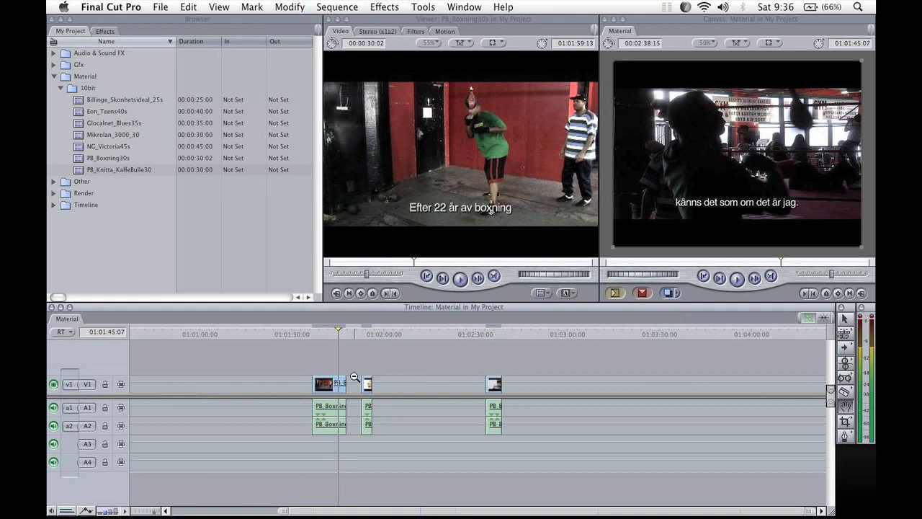
Step: Practise zooming the timeline further out and back in around the clip pieces, shifting the view between zooms
{"action": "left_click", "coordinate": [355, 377]}
{"action": "left_click", "coordinate": [355, 377]}
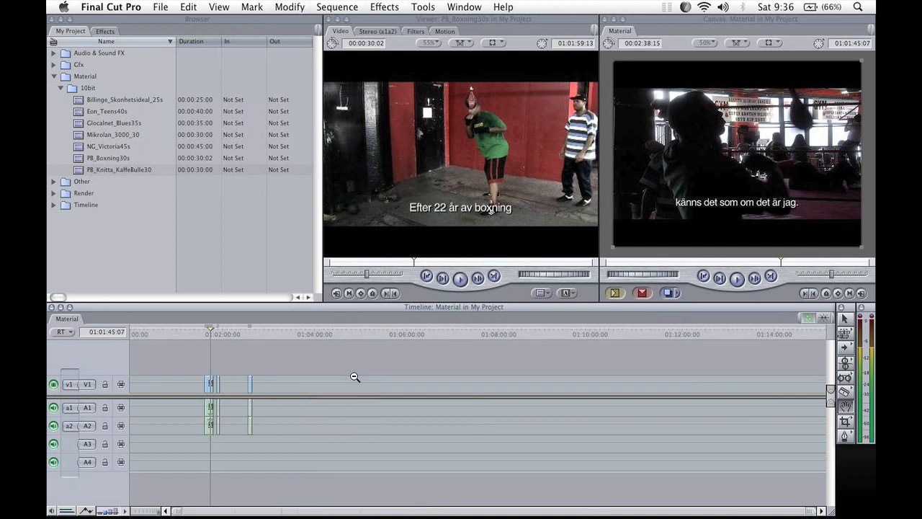
{"action": "left_click", "coordinate": [242, 375]}
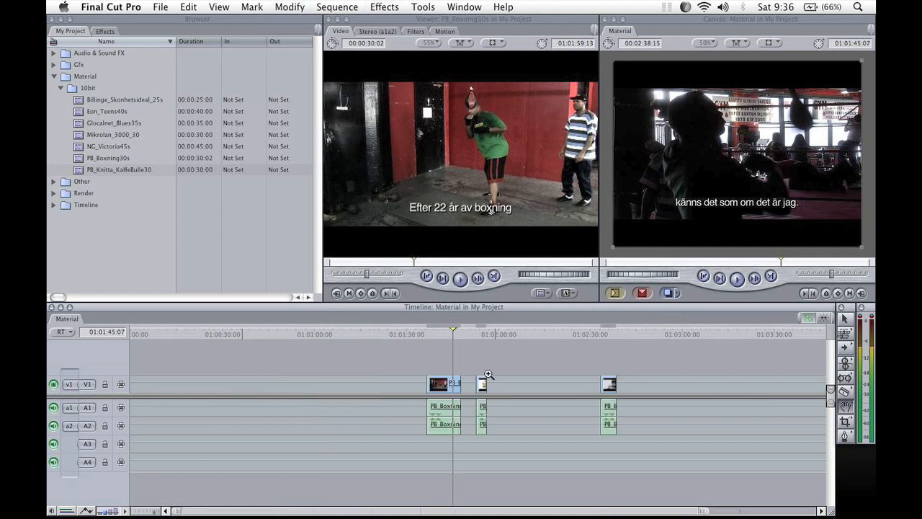
{"action": "left_click", "coordinate": [482, 378]}
{"action": "left_click", "coordinate": [480, 378]}
{"action": "left_click", "coordinate": [433, 376]}
{"action": "mouse_move", "coordinate": [399, 378]}
{"action": "left_mouse_down"}
{"action": "mouse_move", "coordinate": [500, 378]}
{"action": "mouse_move", "coordinate": [393, 380]}
{"action": "left_mouse_up"}
{"action": "left_click", "coordinate": [393, 381]}
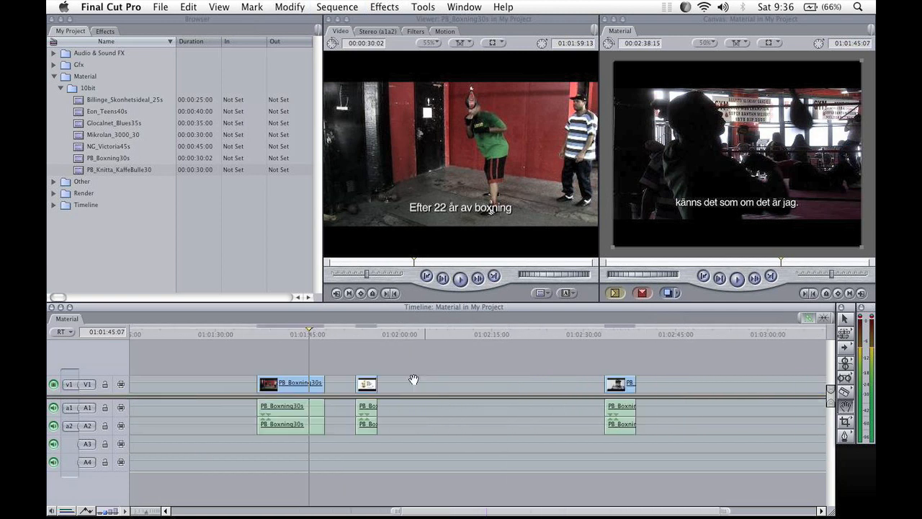
{"action": "left_click", "coordinate": [389, 389]}
{"action": "left_click", "coordinate": [388, 390]}
{"action": "left_click", "coordinate": [355, 381]}
{"action": "left_click", "coordinate": [352, 380]}
Step: Scroll along the timeline and magnify it until the first two clip pieces fill the view
{"action": "scroll", "coordinate": [354, 379], "scroll_direction": "right", "scroll_amount": 5}
{"action": "scroll", "coordinate": [353, 379], "scroll_direction": "right", "scroll_amount": 3}
{"action": "scroll", "coordinate": [354, 380], "scroll_direction": "left", "scroll_amount": 10}
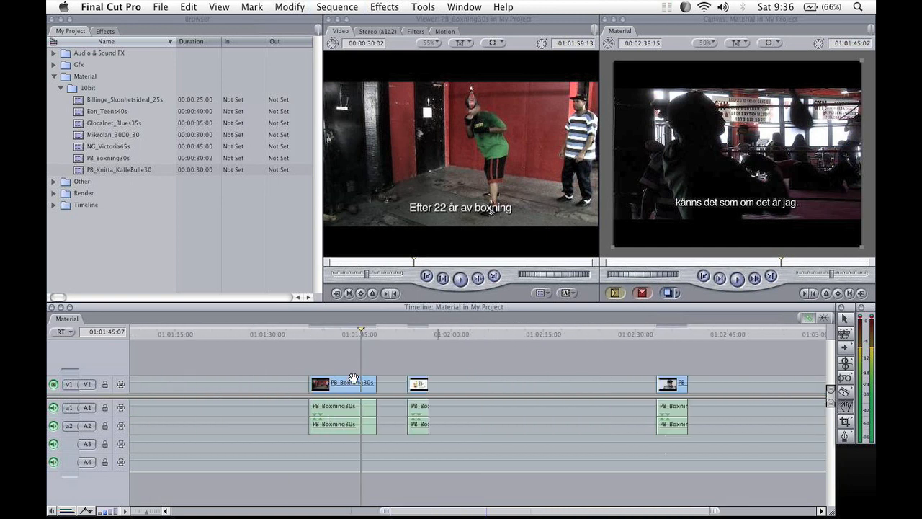
{"action": "key", "text": "super+="}
{"action": "key", "text": "super+="}
{"action": "key", "text": "super+-"}
{"action": "left_click_drag", "start_coordinate": [582, 366], "coordinate": [446, 361]}
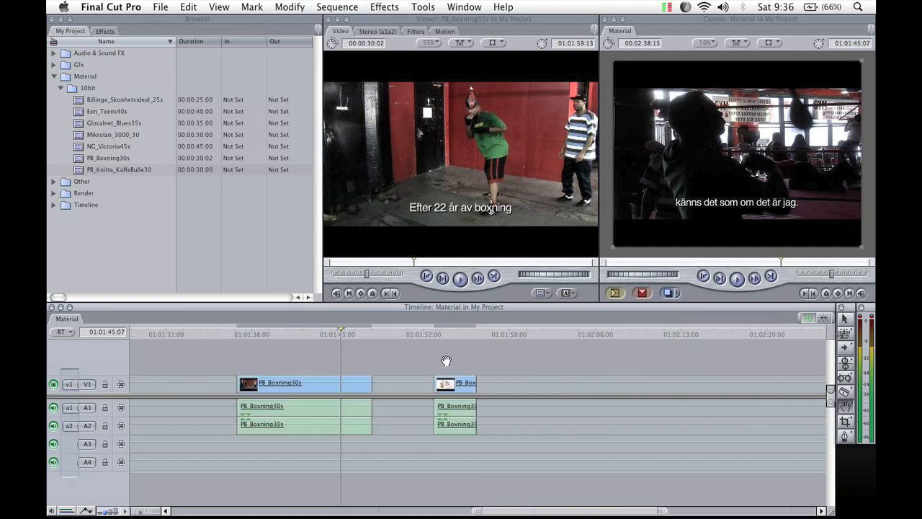
Step: Crop the first clip in the Canvas with the Crop tool in Image+Wireframe mode: left about 42, right about 23, top about 13
{"action": "left_click", "coordinate": [847, 423]}
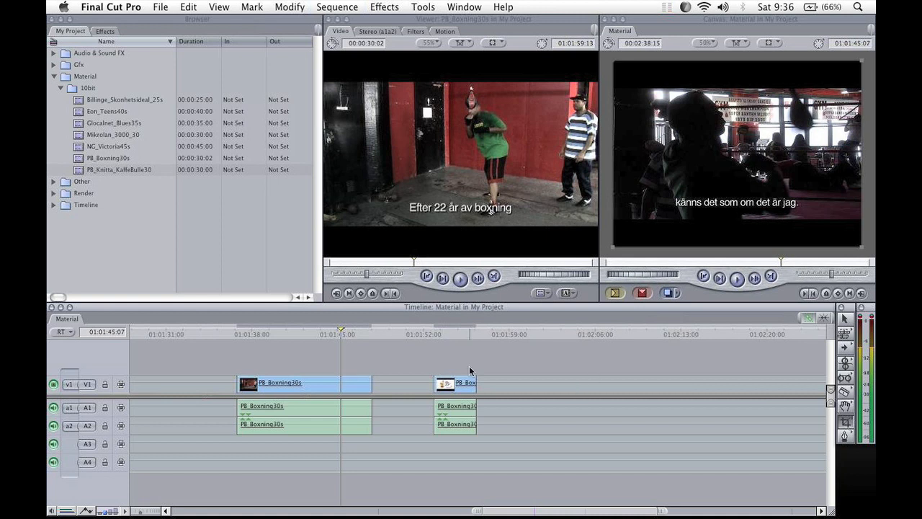
{"action": "key", "text": "a"}
{"action": "left_click", "coordinate": [362, 379]}
{"action": "left_click", "coordinate": [846, 423]}
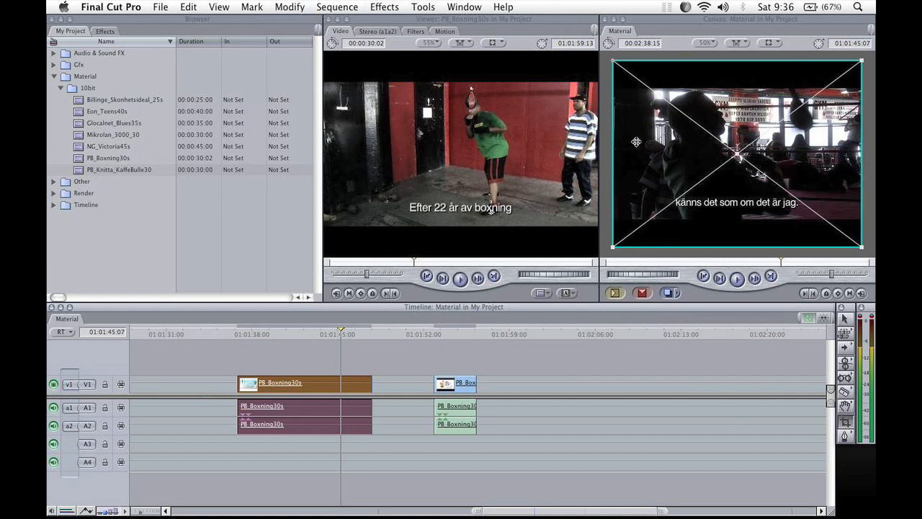
{"action": "left_click", "coordinate": [846, 425]}
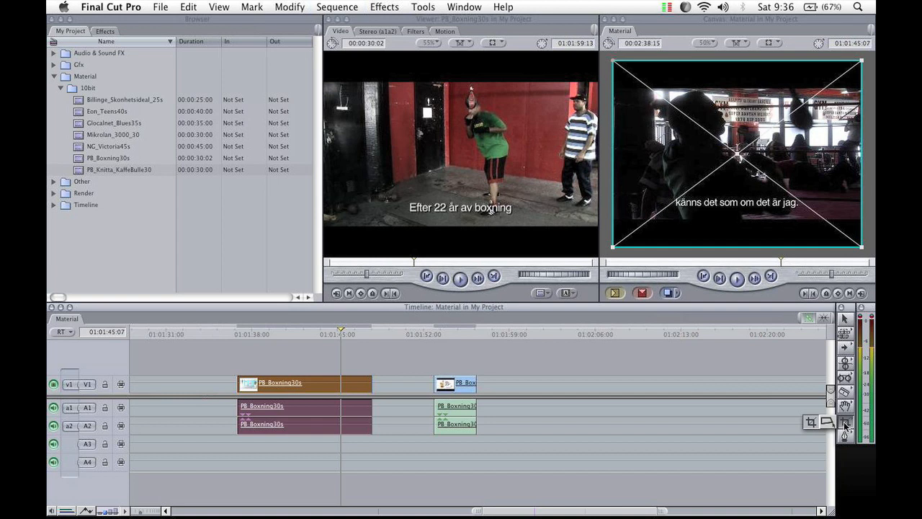
{"action": "left_click", "coordinate": [778, 44]}
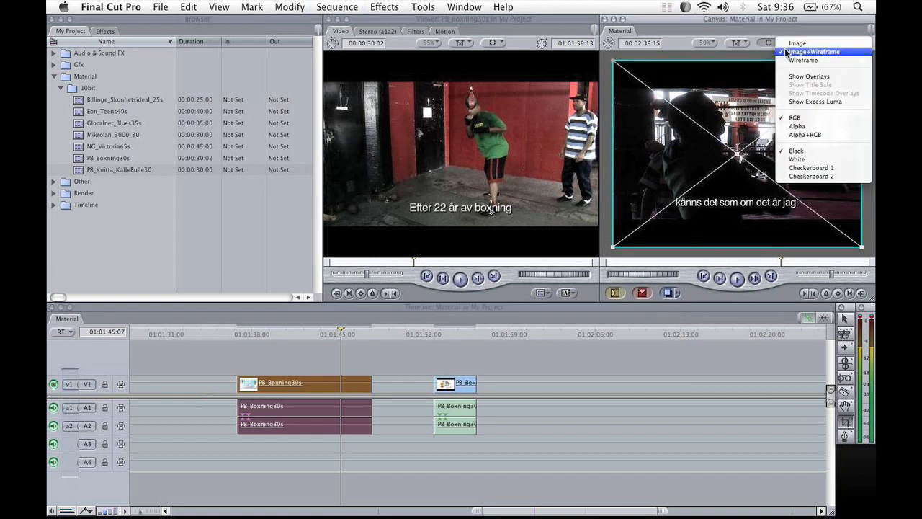
{"action": "left_click", "coordinate": [791, 51]}
{"action": "left_click_drag", "start_coordinate": [612, 154], "coordinate": [716, 154]}
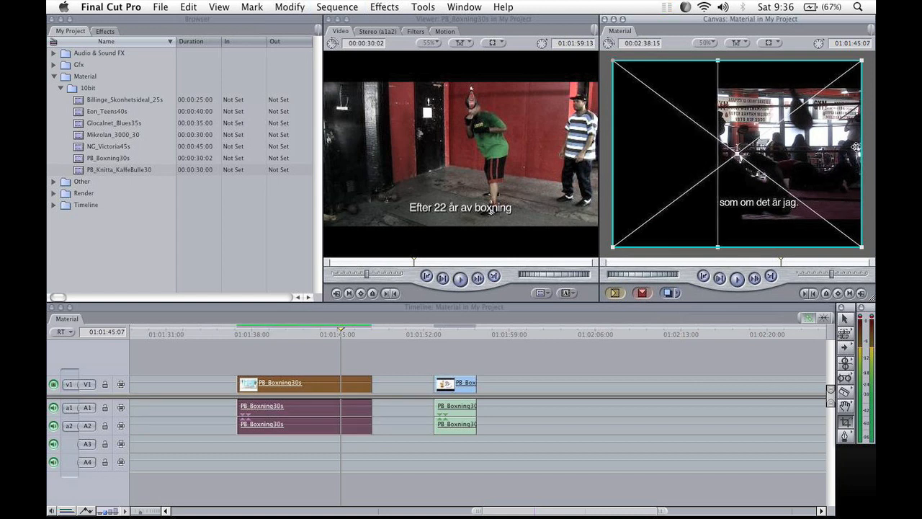
{"action": "mouse_move", "coordinate": [859, 146]}
{"action": "left_mouse_down"}
{"action": "mouse_move", "coordinate": [757, 146]}
{"action": "mouse_move", "coordinate": [803, 147]}
{"action": "left_mouse_up"}
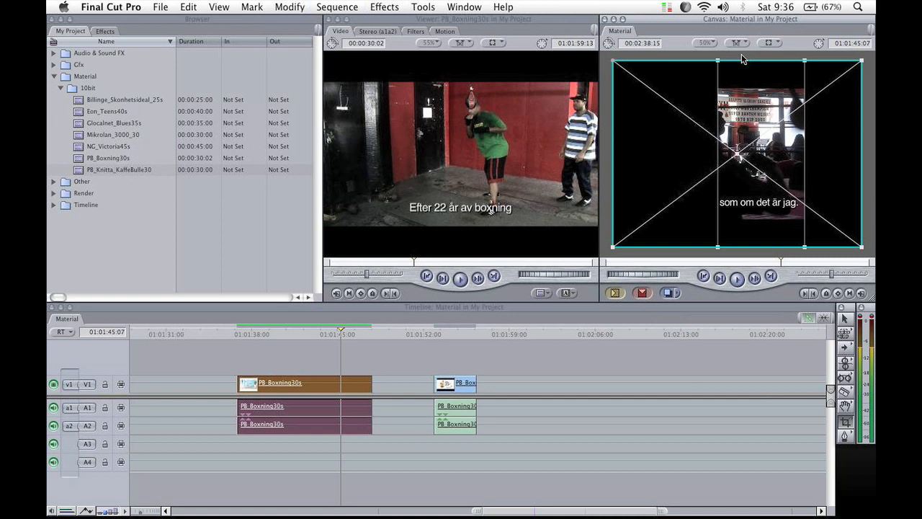
{"action": "left_click_drag", "start_coordinate": [750, 60], "coordinate": [750, 85]}
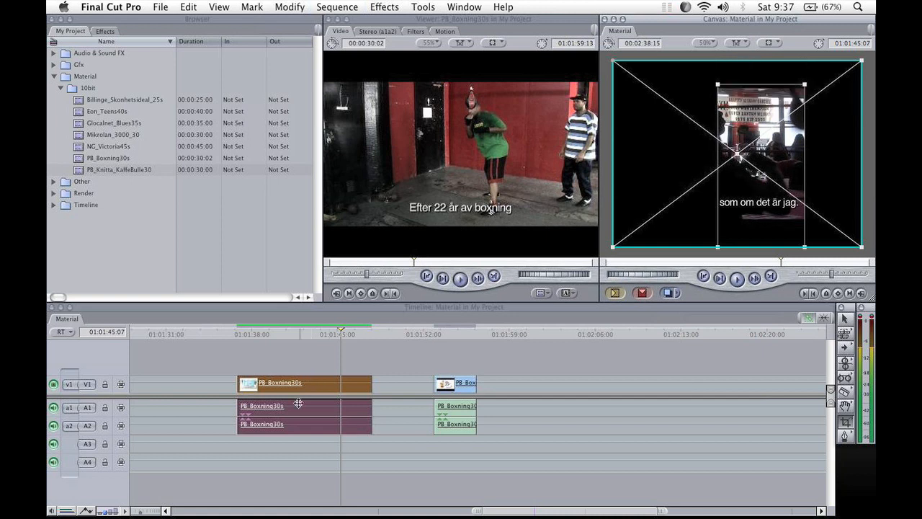
Step: Open the cropped timeline clip in the Viewer and expand the Crop parameters among its Motion settings
{"action": "right_click", "coordinate": [321, 390]}
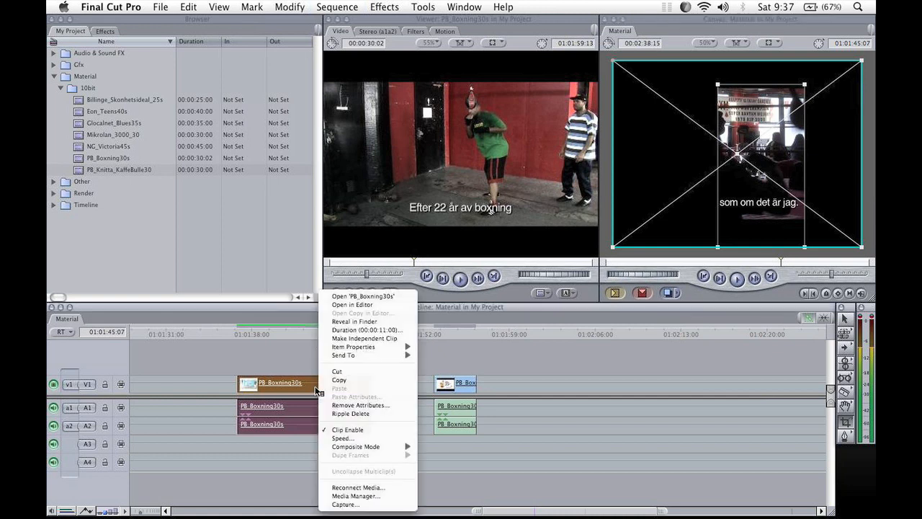
{"action": "left_click", "coordinate": [382, 296]}
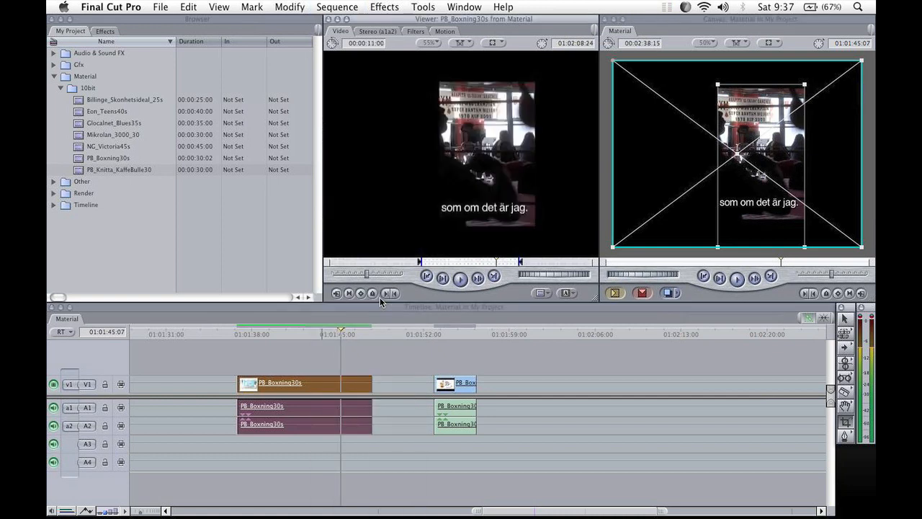
{"action": "left_click", "coordinate": [384, 31]}
{"action": "left_click", "coordinate": [416, 31]}
{"action": "left_click", "coordinate": [444, 31]}
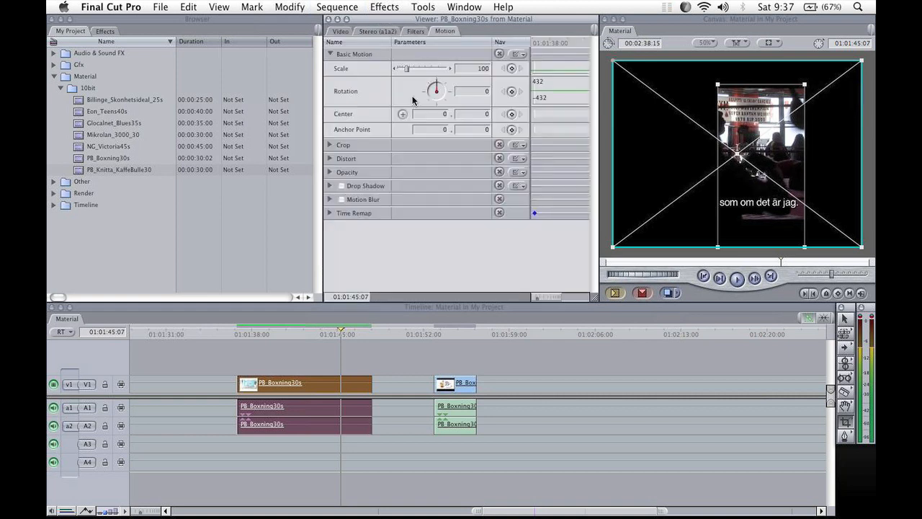
{"action": "left_click", "coordinate": [330, 145]}
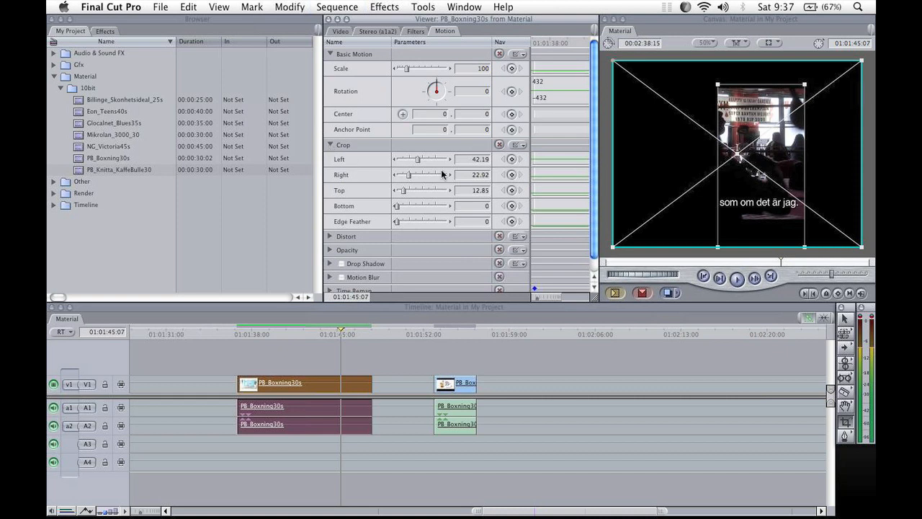
Step: Adjust the first clip's crop with the parameter sliders and Canvas edges to Left 30.73 and Right 49, and show its picture in the Viewer
{"action": "left_click_drag", "start_coordinate": [418, 162], "coordinate": [412, 180]}
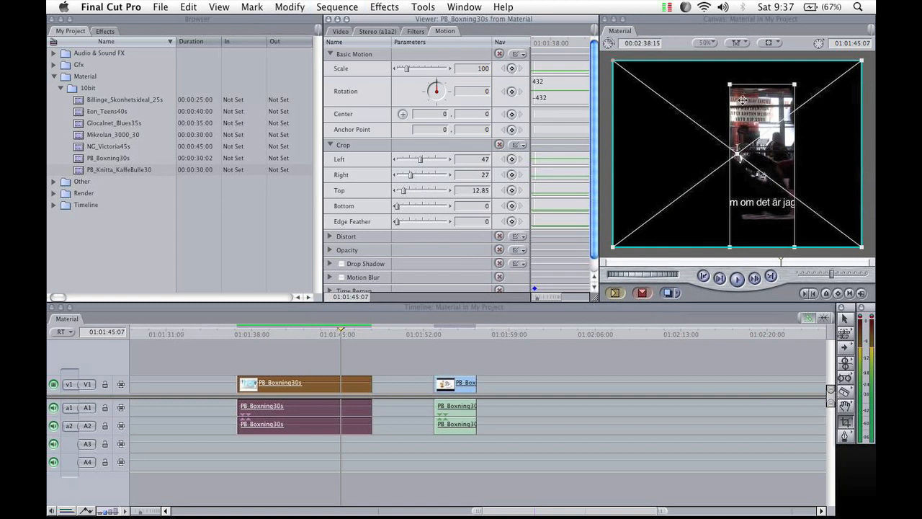
{"action": "left_click_drag", "start_coordinate": [731, 129], "coordinate": [690, 130]}
{"action": "left_click_drag", "start_coordinate": [796, 154], "coordinate": [770, 154]}
{"action": "left_click_drag", "start_coordinate": [423, 173], "coordinate": [422, 178]}
{"action": "left_click", "coordinate": [341, 31]}
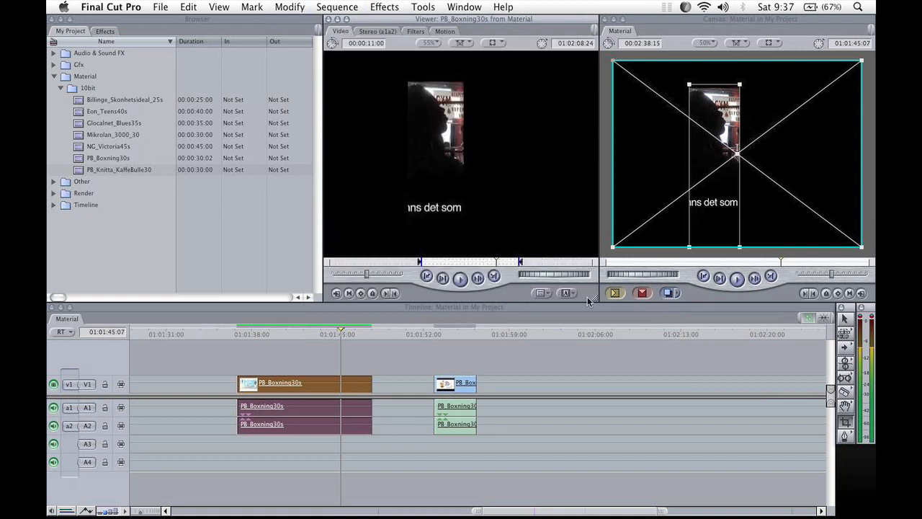
Step: Reselect the first timeline clip and remove its Crop attribute
{"action": "left_click", "coordinate": [374, 358]}
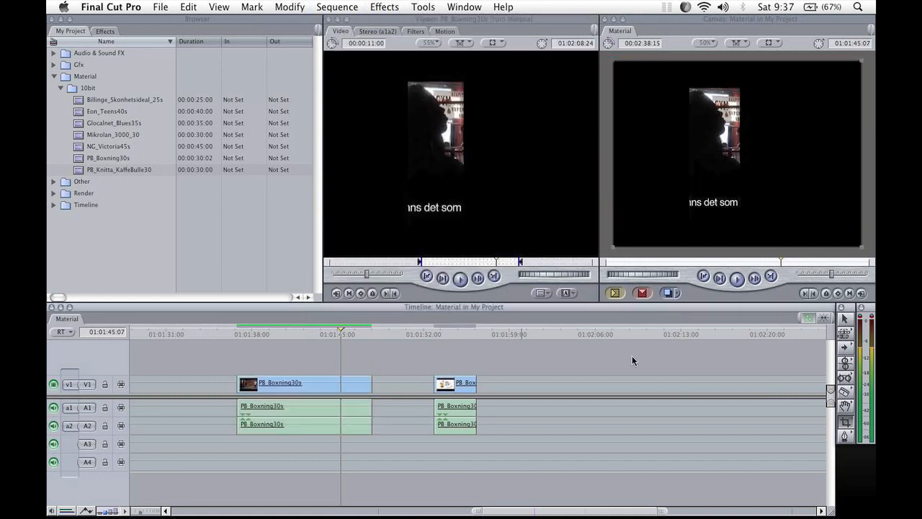
{"action": "left_click", "coordinate": [445, 31]}
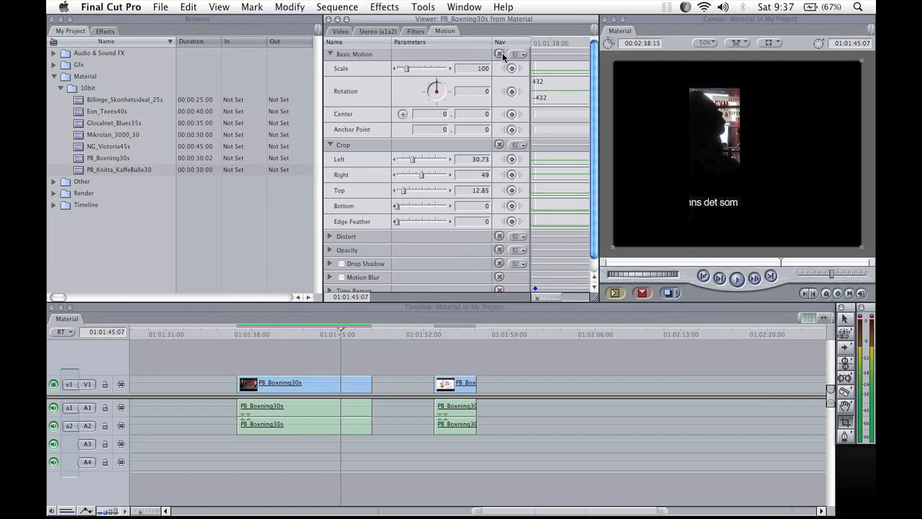
{"action": "left_click_drag", "start_coordinate": [289, 353], "coordinate": [296, 362]}
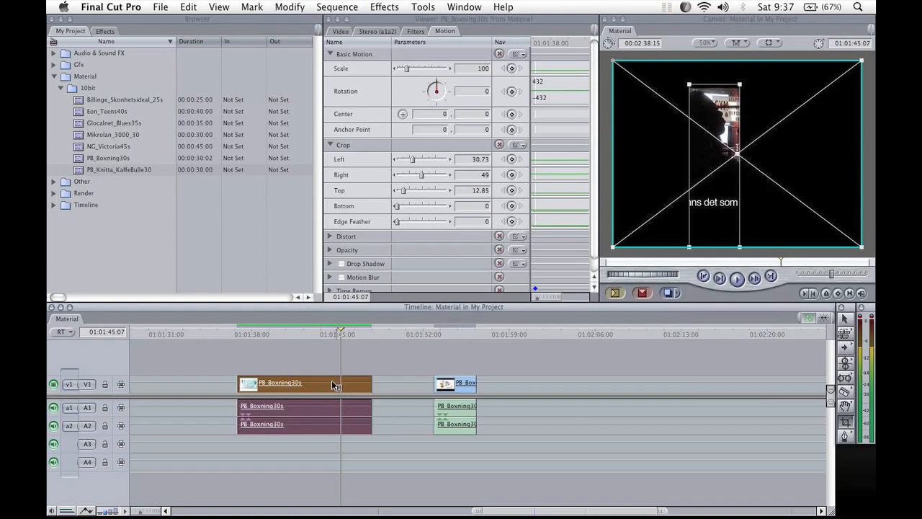
{"action": "right_click", "coordinate": [333, 384]}
{"action": "left_click", "coordinate": [375, 405]}
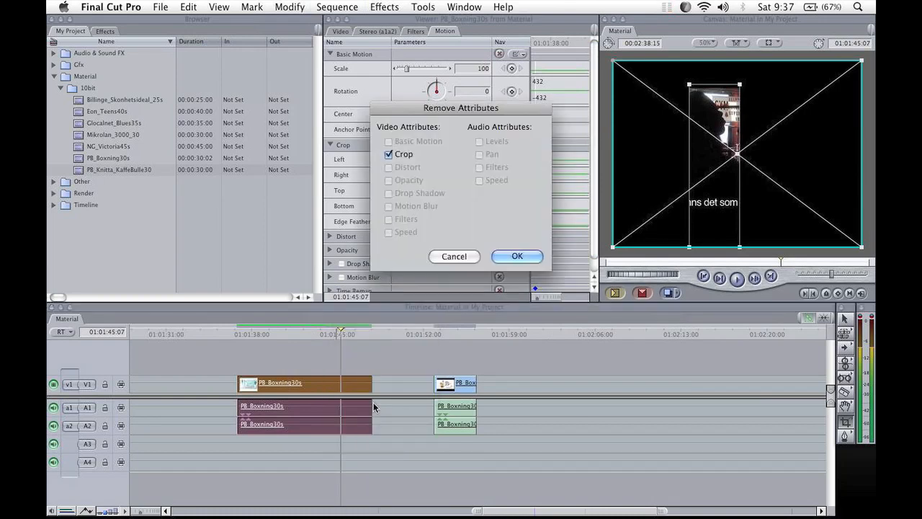
{"action": "left_click", "coordinate": [516, 256]}
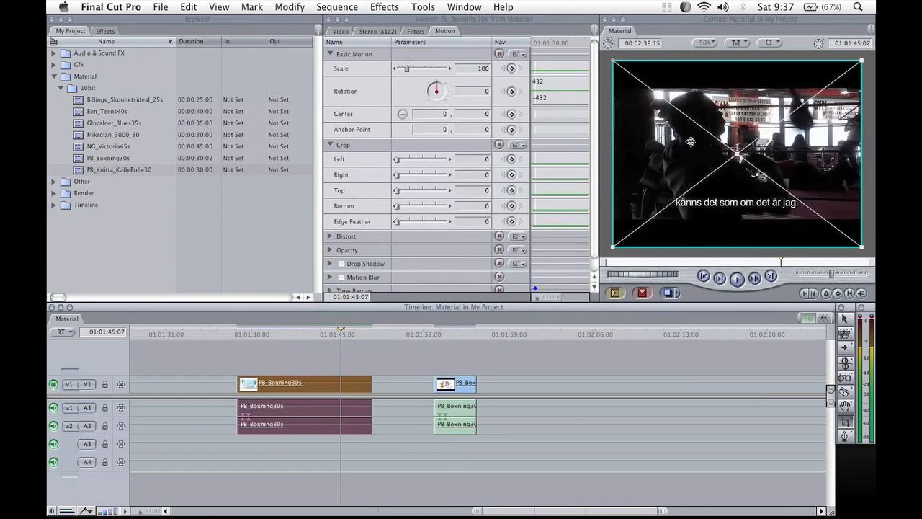
Step: Return the Viewer to the video picture, load the Slug generator into it, and deselect the timeline clip
{"action": "left_click", "coordinate": [341, 32]}
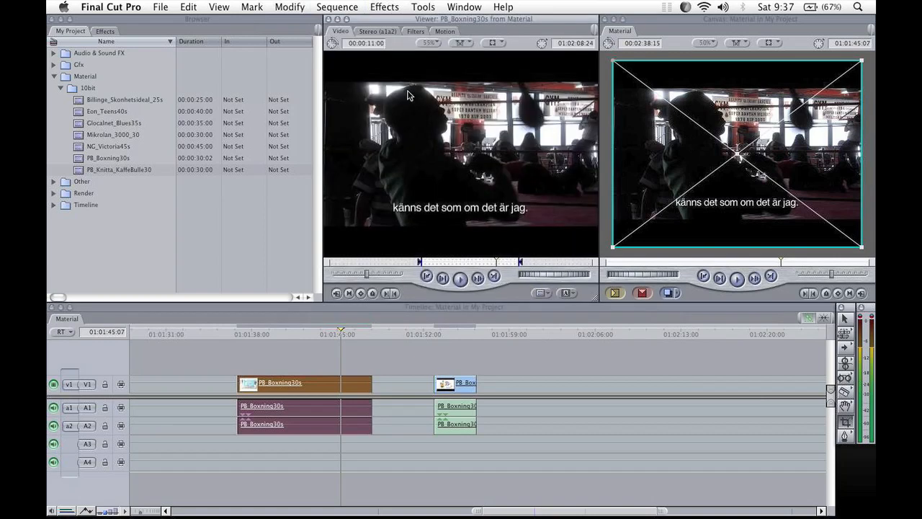
{"action": "left_click", "coordinate": [566, 293]}
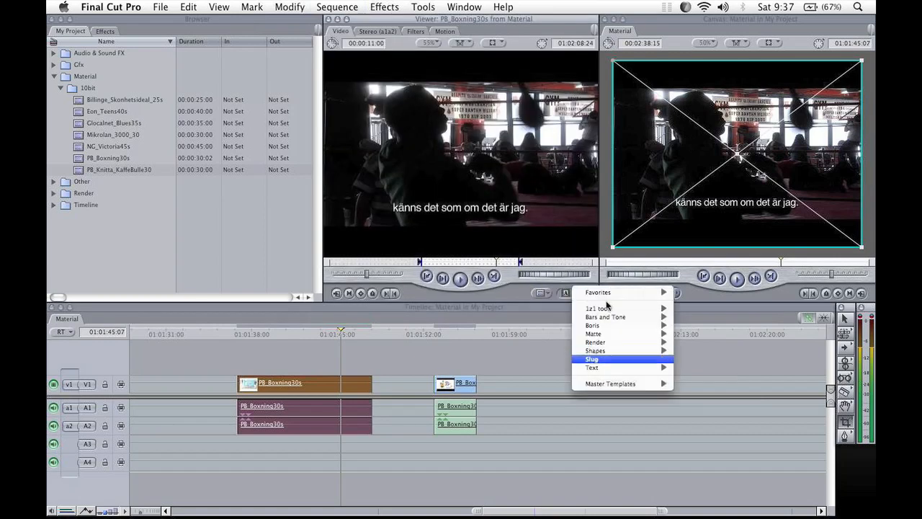
{"action": "left_click", "coordinate": [607, 356]}
{"action": "left_click", "coordinate": [399, 364]}
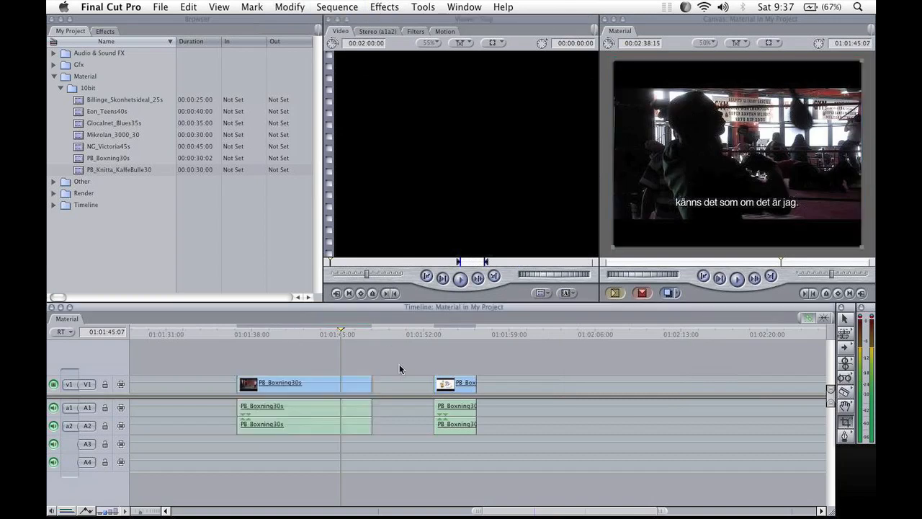
Step: Place the playhead at 01:01:33:18, before the first clip, and activate the Hand tool
{"action": "left_click", "coordinate": [200, 334]}
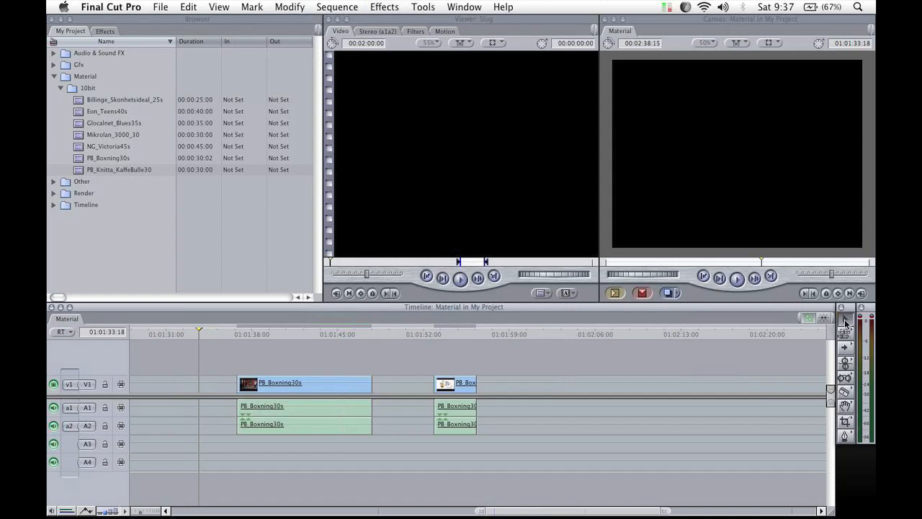
{"action": "left_click", "coordinate": [845, 405]}
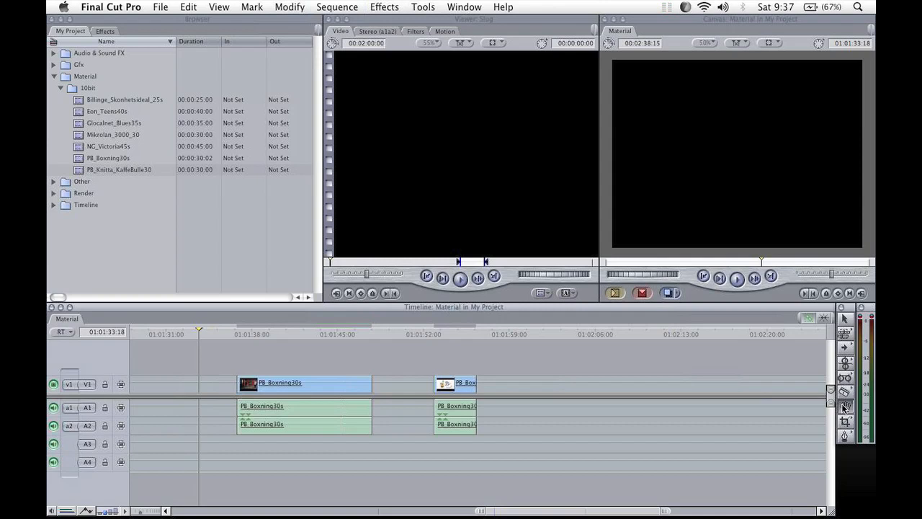